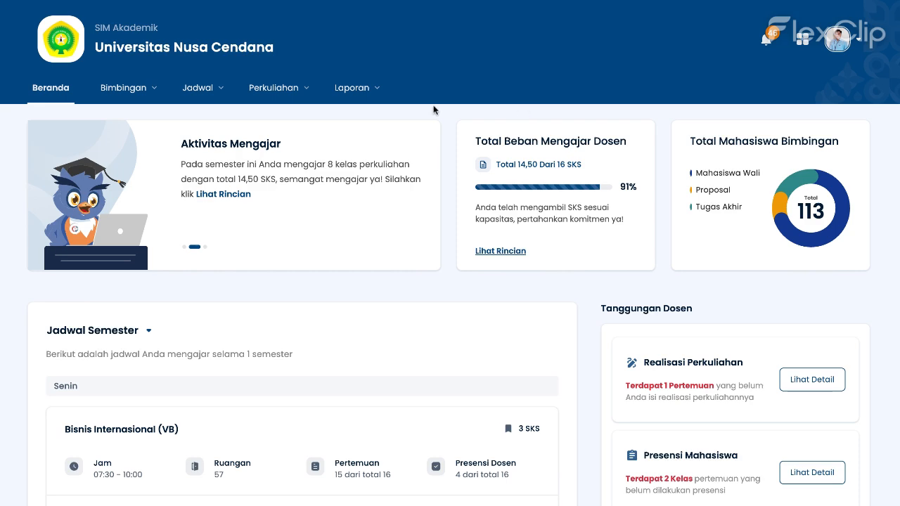
Open the detail page of the Bisnis Internasional course from the lecturer's Mata Kuliah list
scroll(432, 103, "down", 1)
scroll(433, 103, "up", 1)
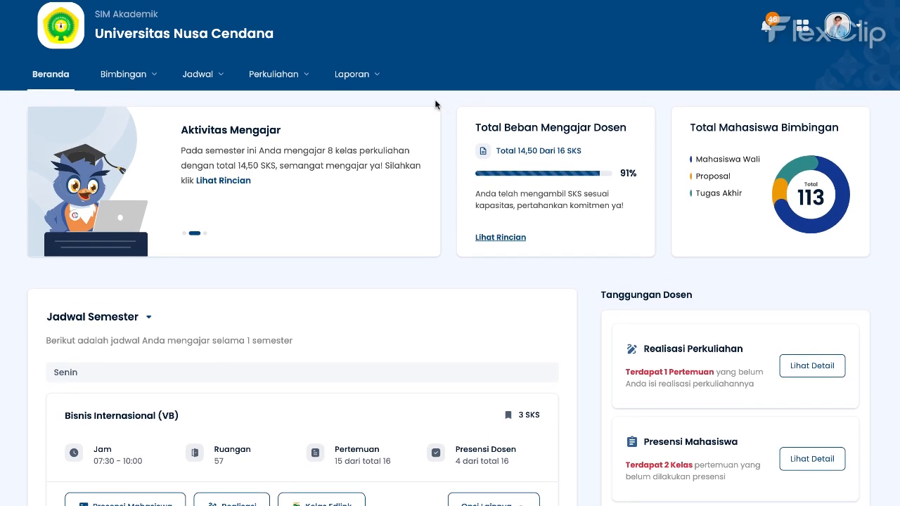
left_click(307, 78)
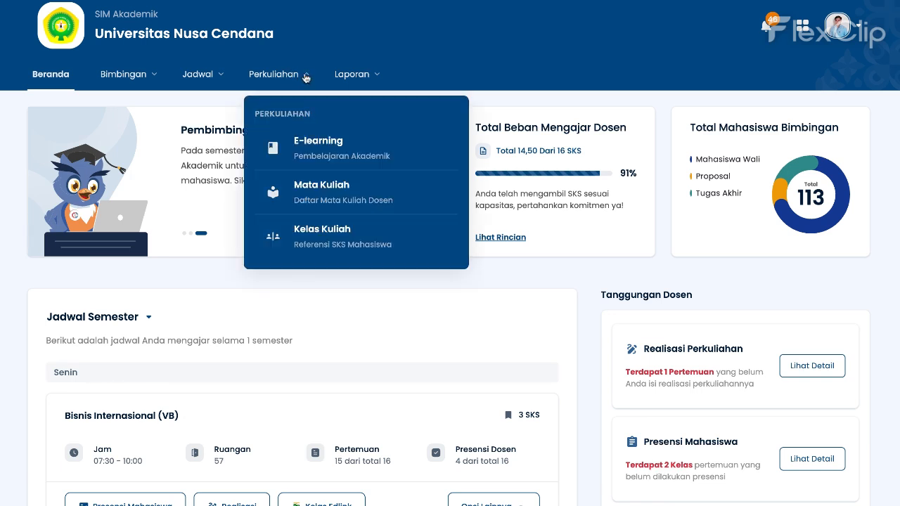
left_click(345, 196)
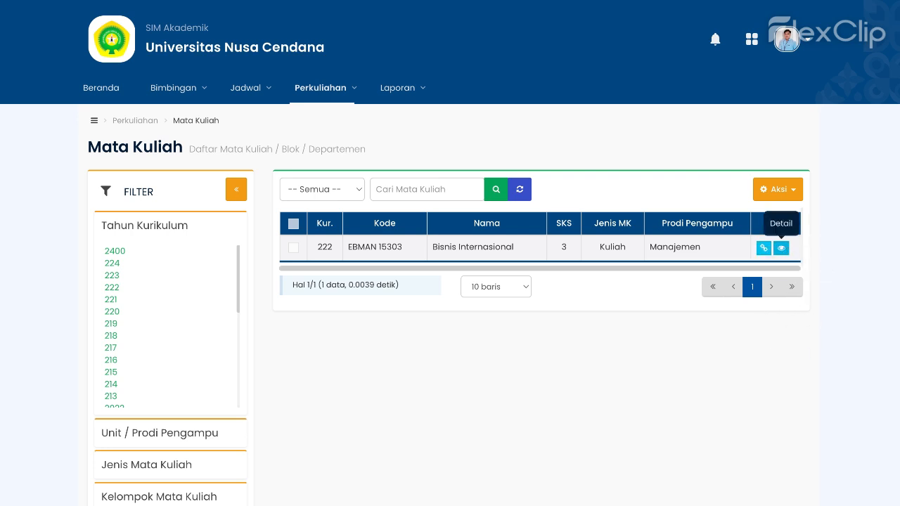
left_click(781, 247)
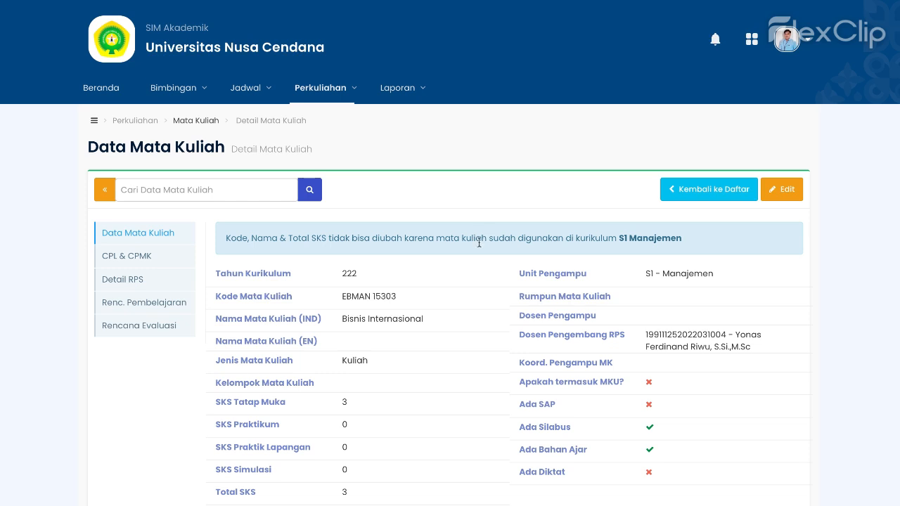
Open the Bisnis Internasional course data for editing and save it with the existing SKS values and document checkboxes
scroll(479, 242, "down", 1)
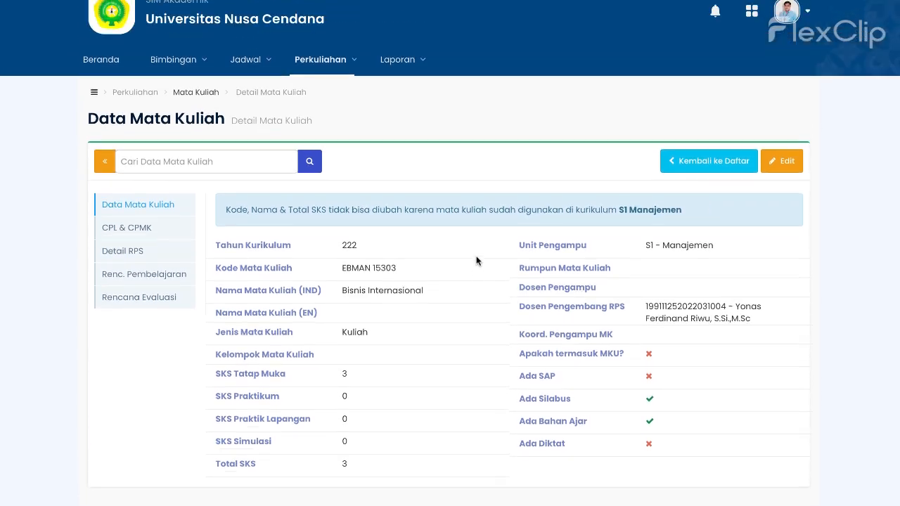
scroll(475, 260, "up", 1)
scroll(476, 261, "down", 2)
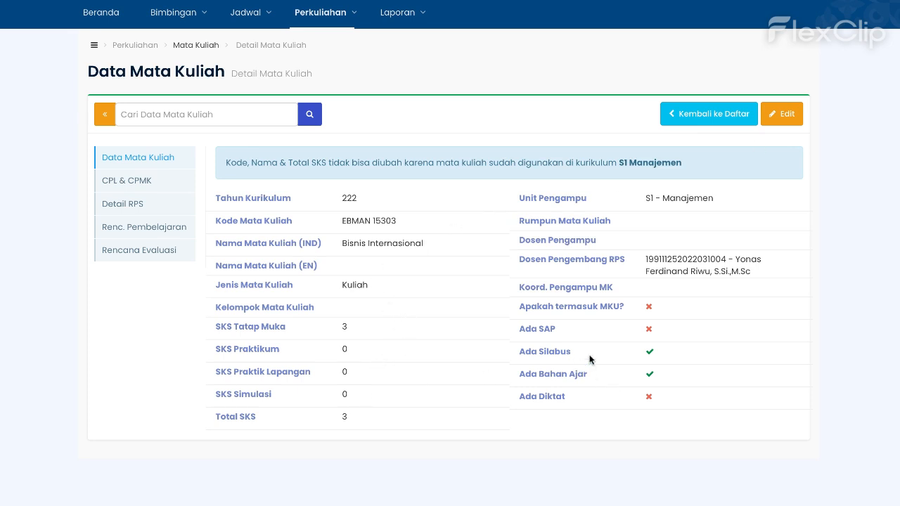
left_click(788, 118)
scroll(476, 267, "down", 3)
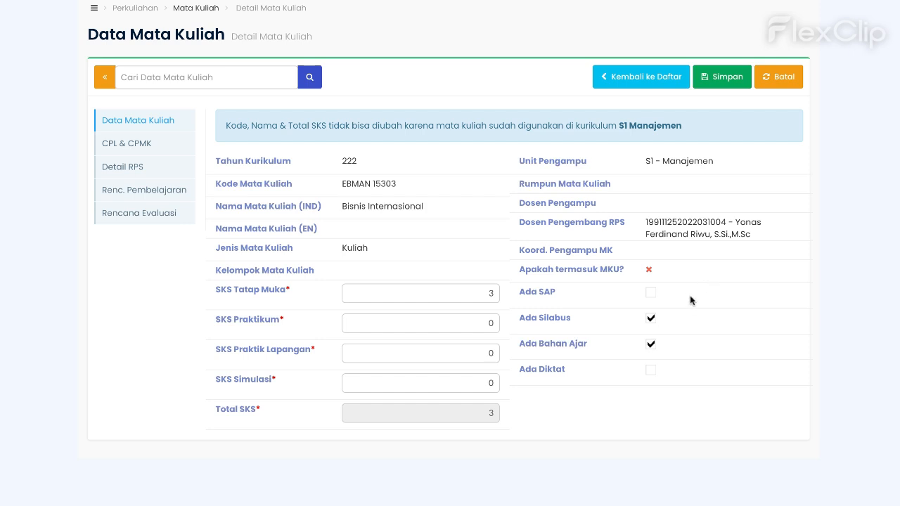
left_click(731, 84)
left_click(492, 144)
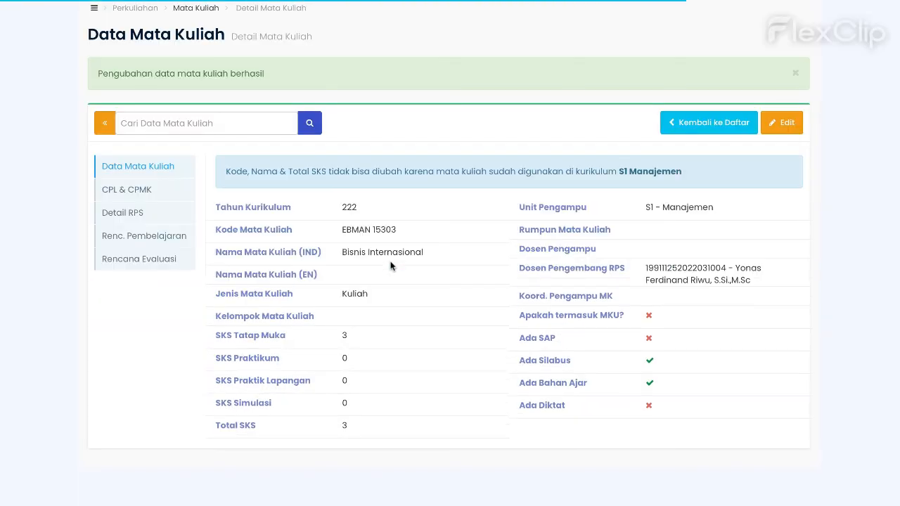
Open the course's CPL & CPMK section for editing
left_click(145, 195)
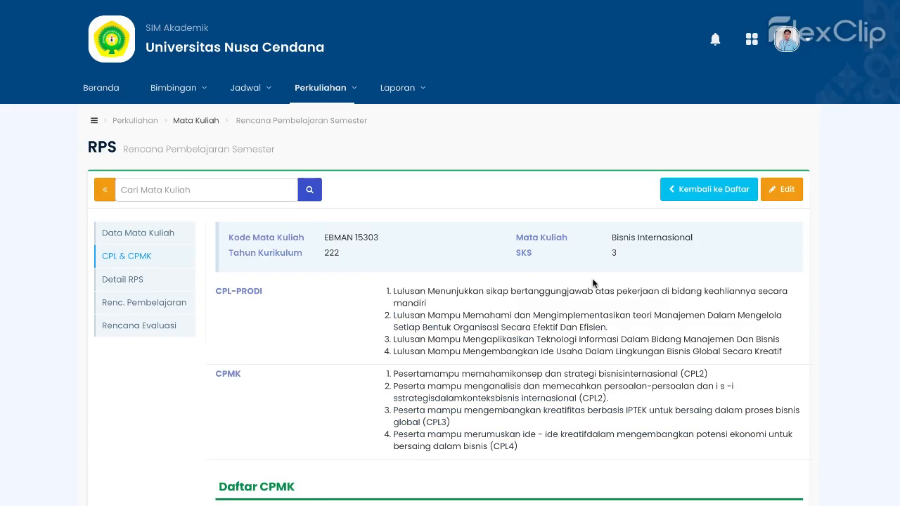
scroll(592, 282, "down", 3)
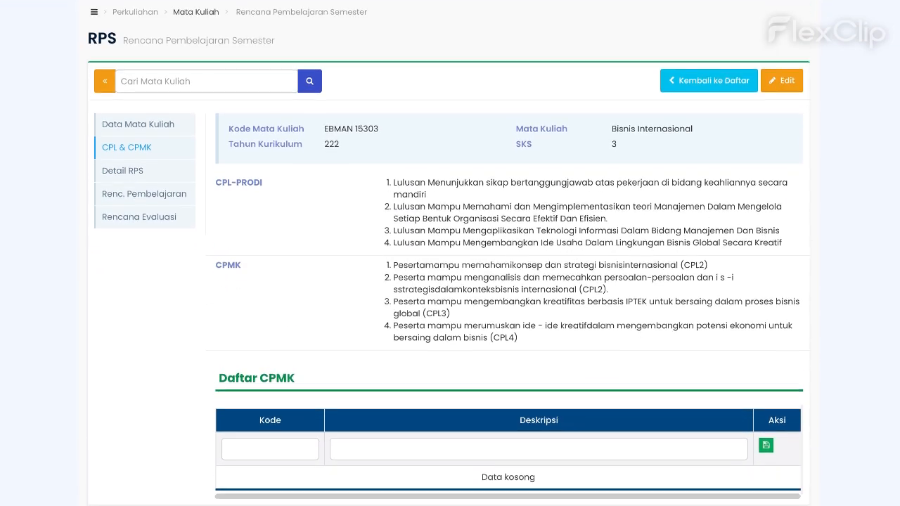
scroll(449, 239, "up", 1)
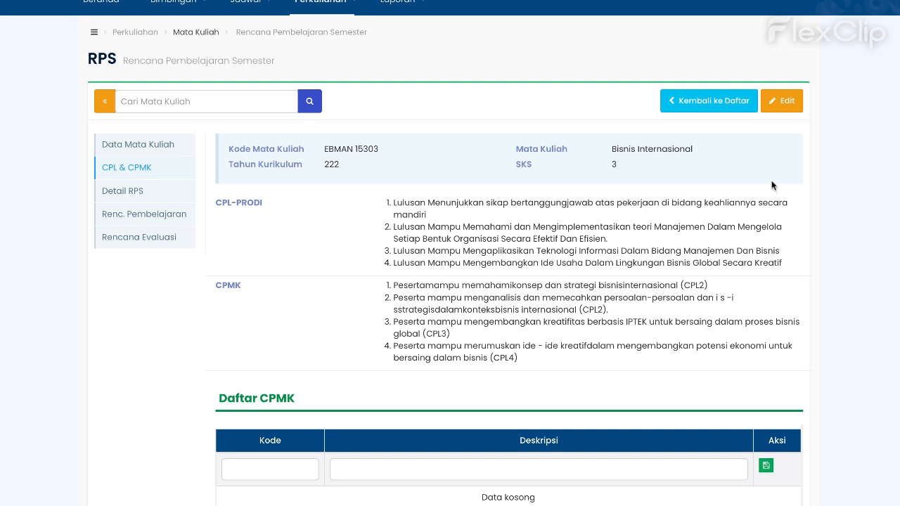
left_click(783, 106)
scroll(573, 253, "down", 3)
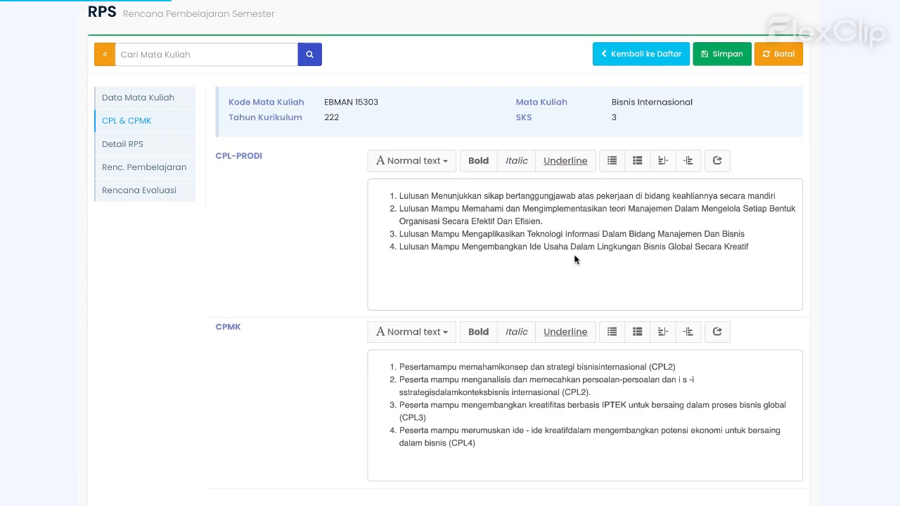
Check the text style options for the CPL-PRODI field
left_click(383, 160)
left_click(436, 181)
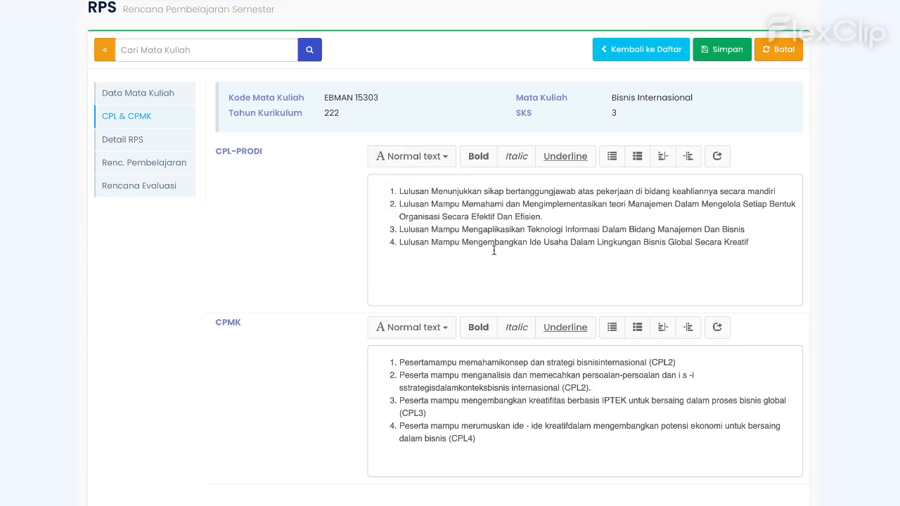
left_click(417, 155)
left_click(491, 243)
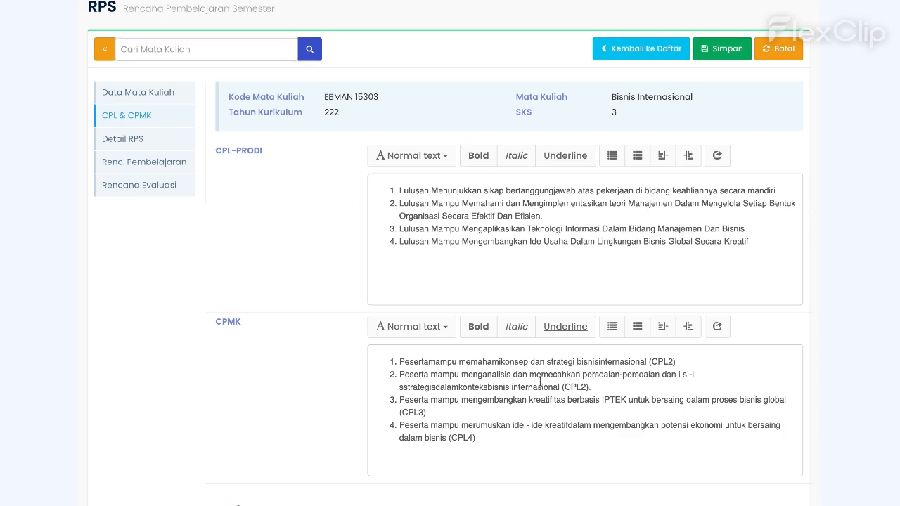
Review the CPL-PRODI, CPMK and Daftar CPMK entries and save the CPL & CPMK section
scroll(538, 380, "down", 3)
scroll(528, 237, "up", 3)
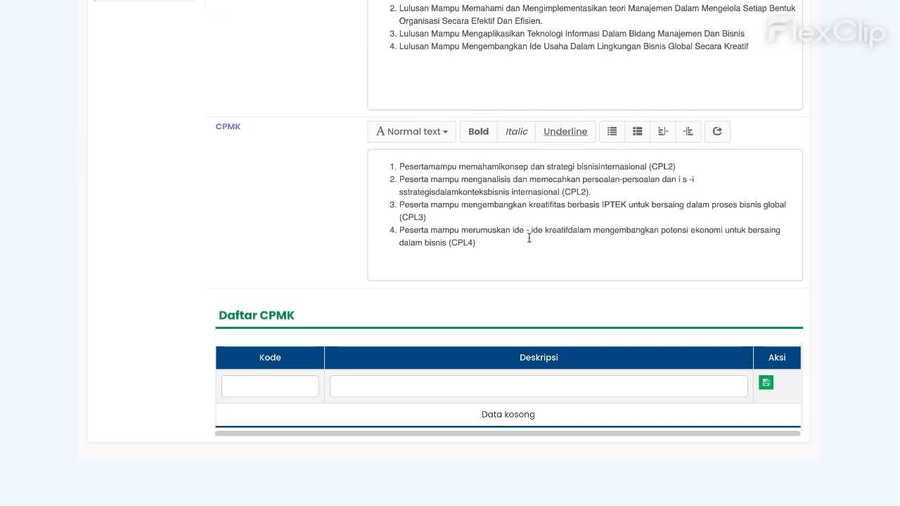
scroll(450, 281, "down", 1)
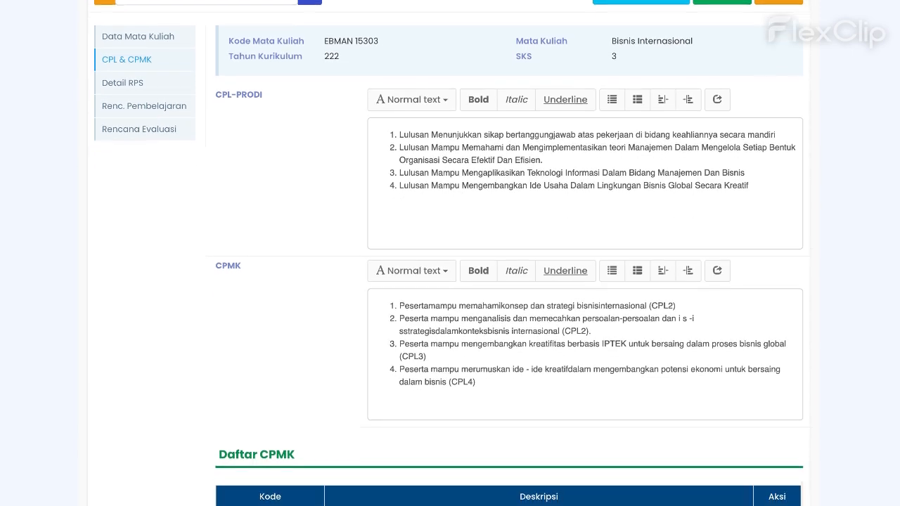
scroll(450, 281, "up", 3)
scroll(449, 282, "down", 4)
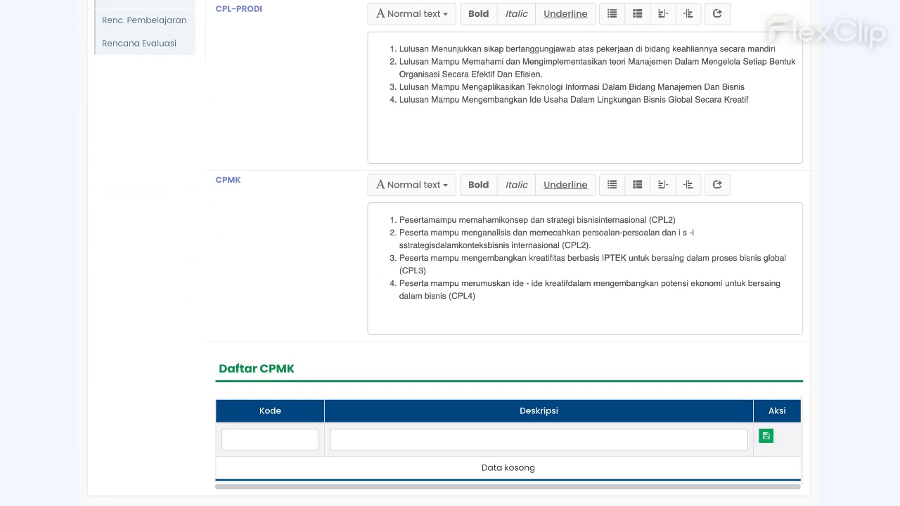
scroll(724, 140, "up", 4)
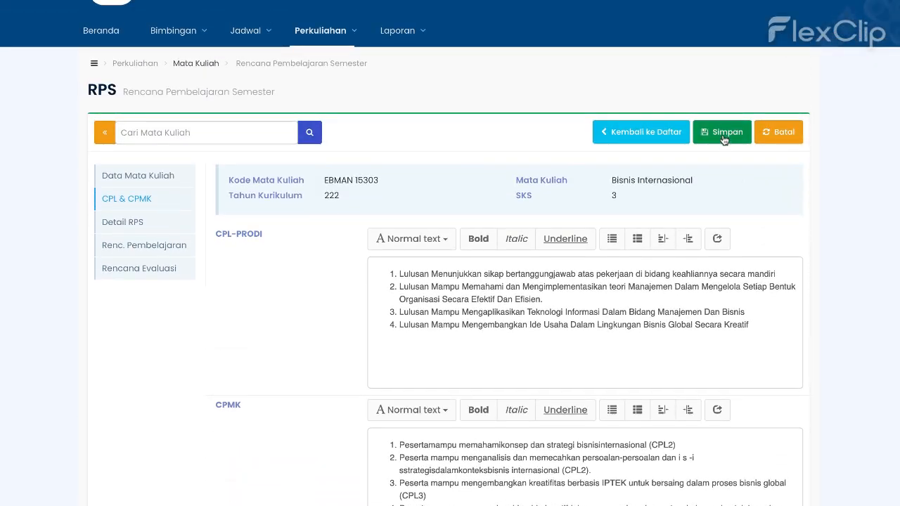
left_click(724, 138)
left_click(497, 142)
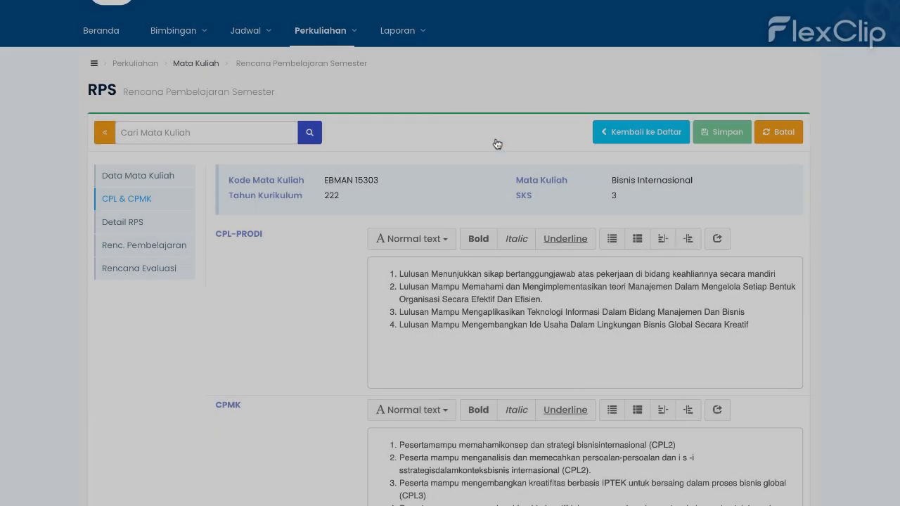
scroll(448, 246, "down", 3)
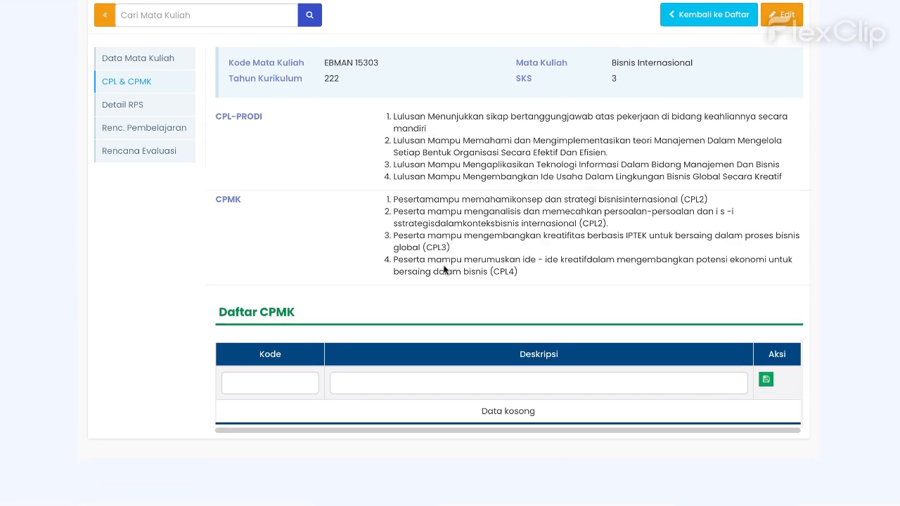
Open the course's Detail RPS section and review its descriptions, objectives and learning materials
left_click(132, 115)
scroll(405, 276, "down", 4)
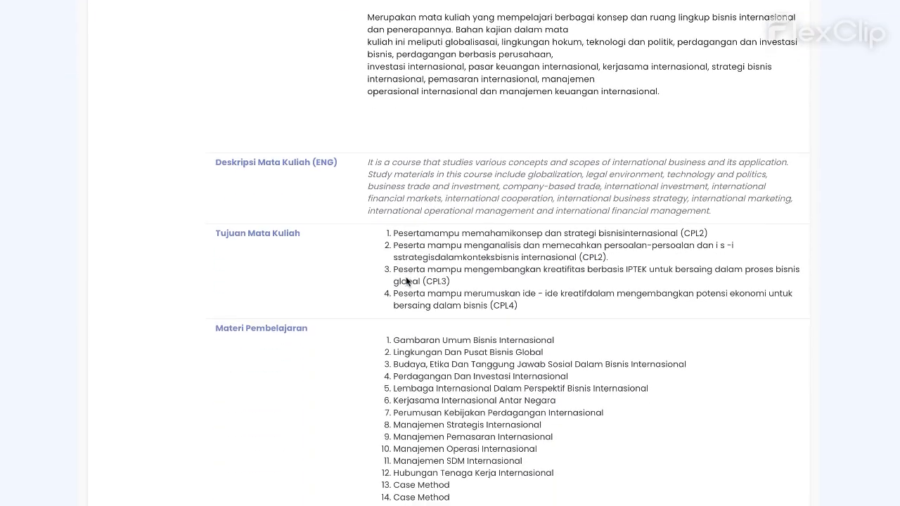
scroll(406, 277, "down", 6)
scroll(406, 276, "up", 9)
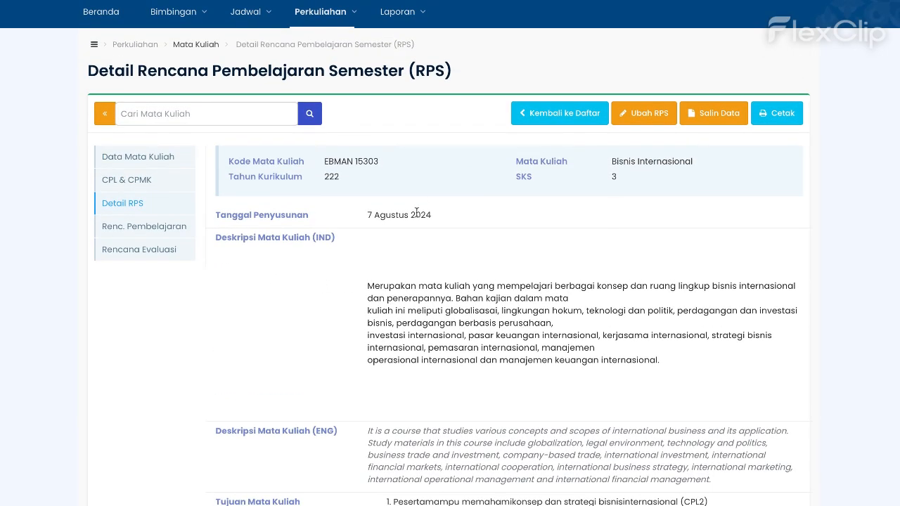
scroll(422, 197, "up", 1)
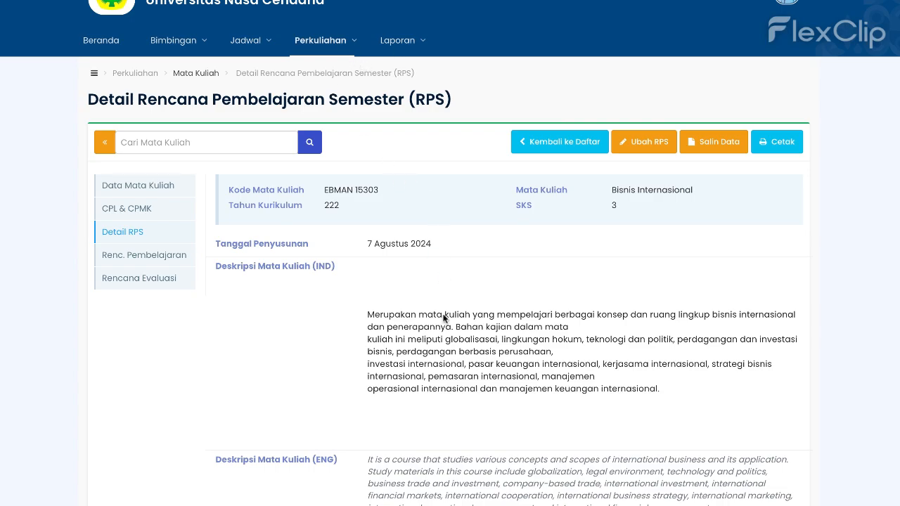
scroll(443, 318, "down", 7)
scroll(442, 319, "up", 3)
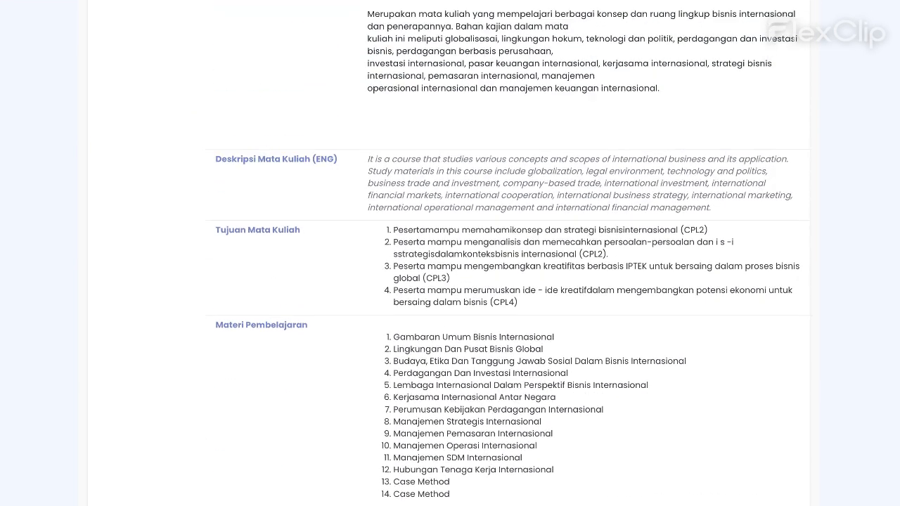
scroll(450, 281, "down", 3)
scroll(450, 281, "up", 5)
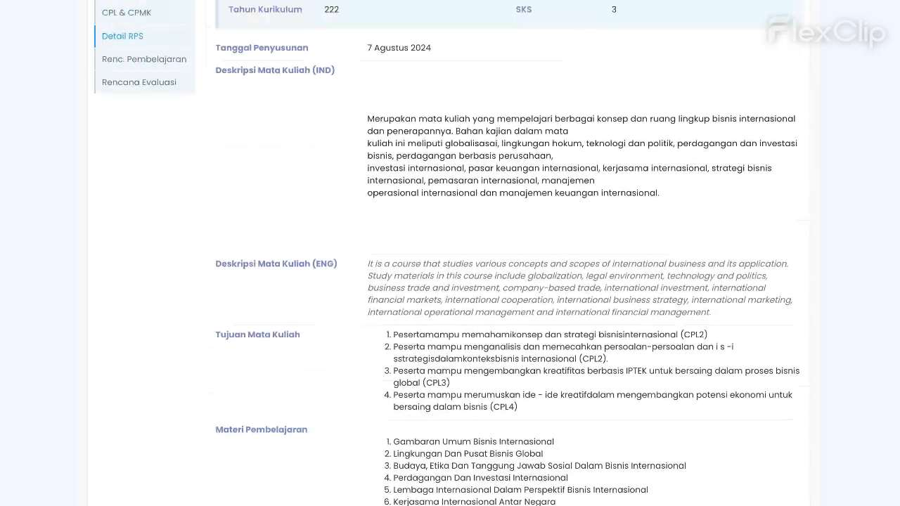
Open the Detail RPS for editing and look over its form fields
scroll(687, 204, "up", 4)
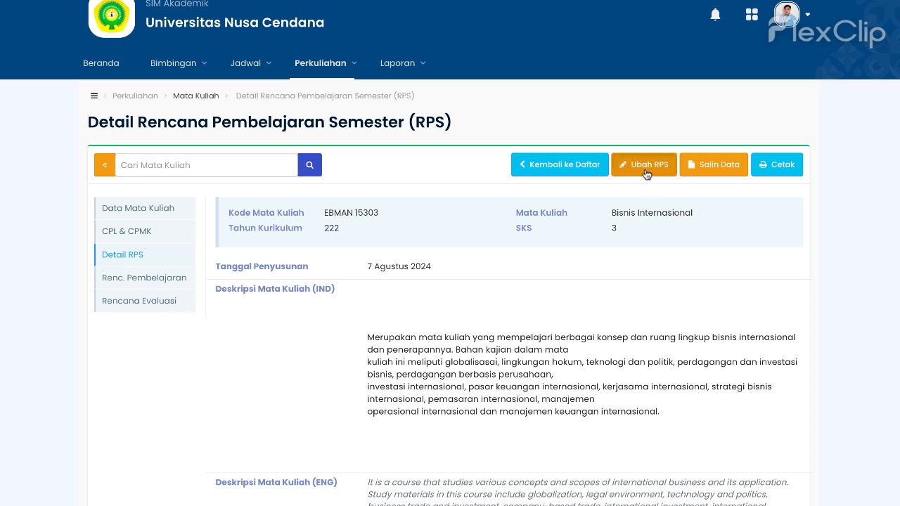
left_click(645, 168)
scroll(580, 303, "down", 5)
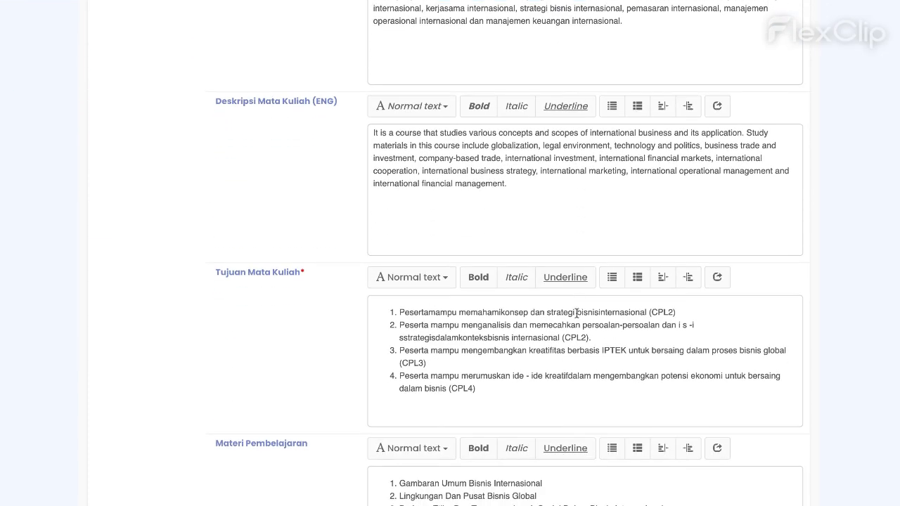
scroll(539, 146, "up", 4)
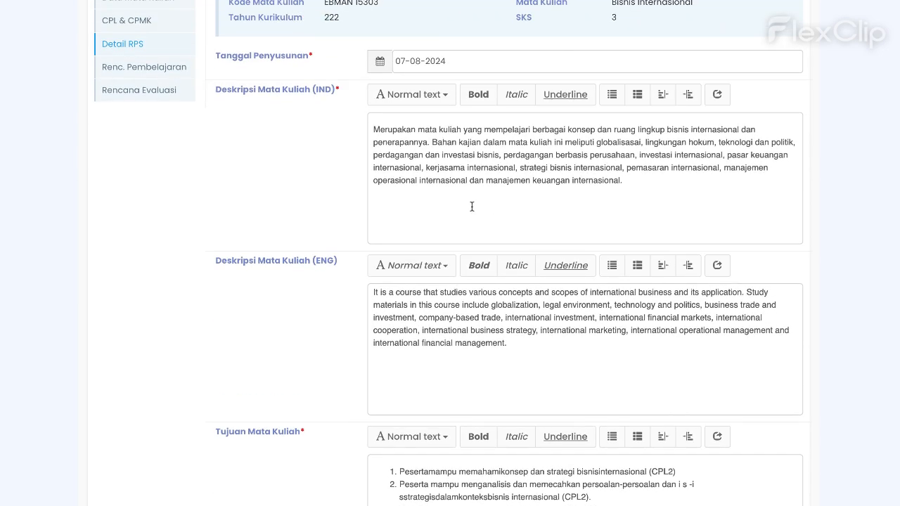
scroll(472, 205, "up", 2)
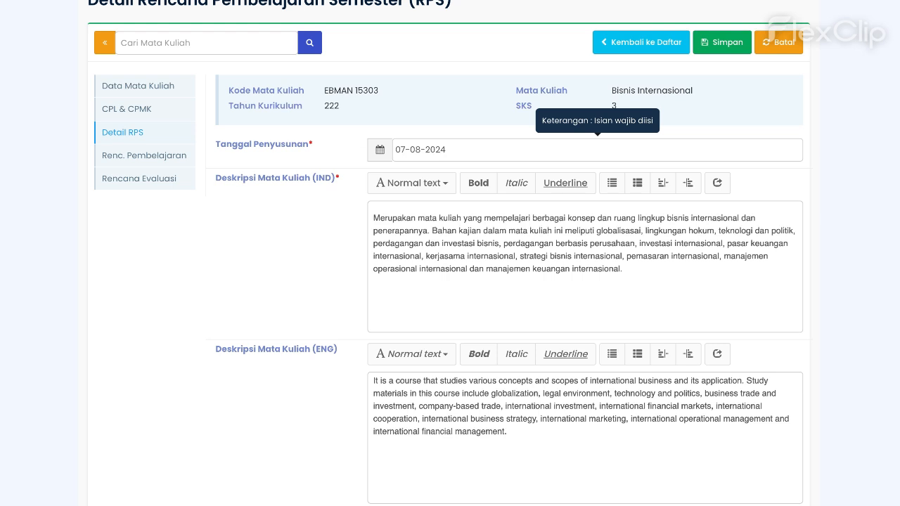
Check the date choices for Tanggal Penyusunan and the text style options for Deskripsi Mata Kuliah (IND)
left_click(468, 151)
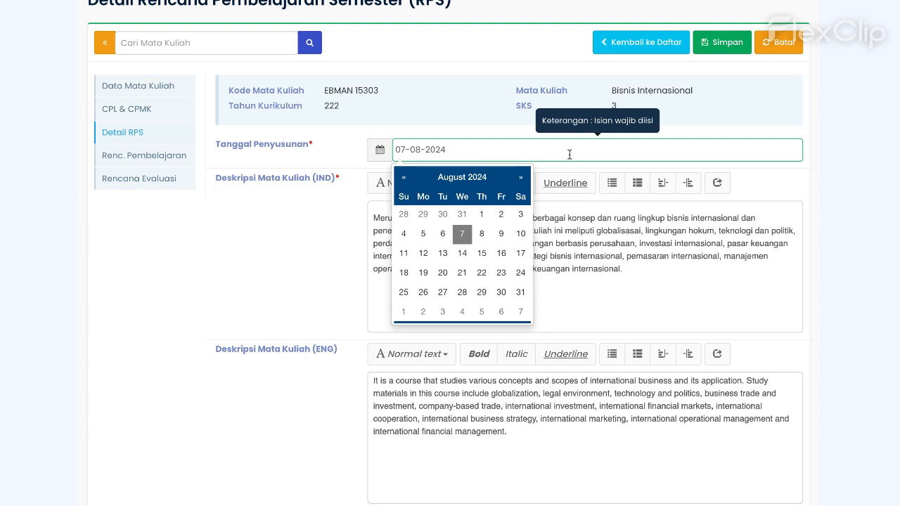
left_click(332, 235)
left_click(395, 191)
left_click(323, 225)
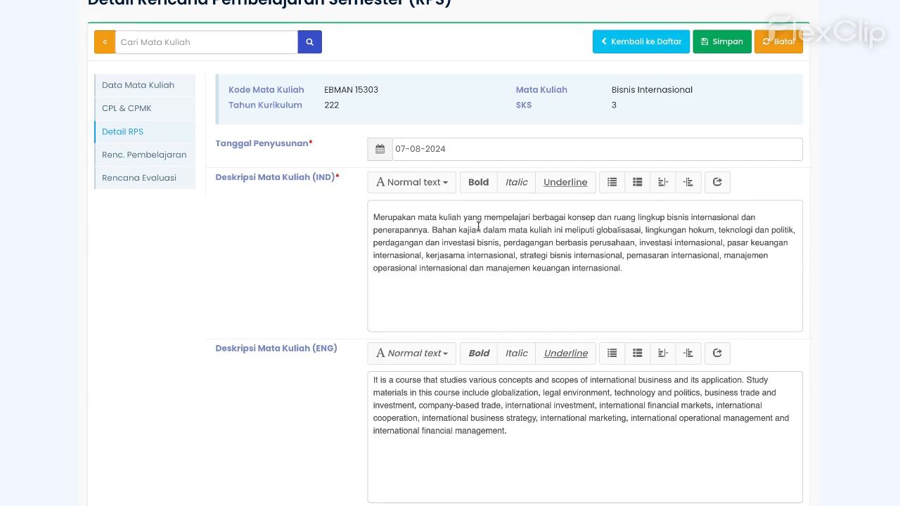
Review the Deskripsi Mata Kuliah (ENG), Tujuan Mata Kuliah and Materi Pembelajaran contents in the Detail RPS form
scroll(478, 227, "down", 5)
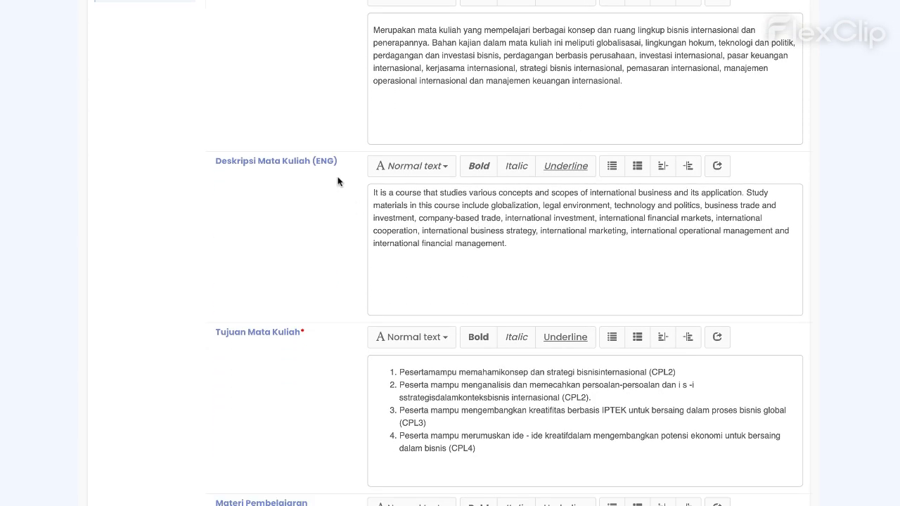
left_click(521, 252)
scroll(520, 252, "down", 3)
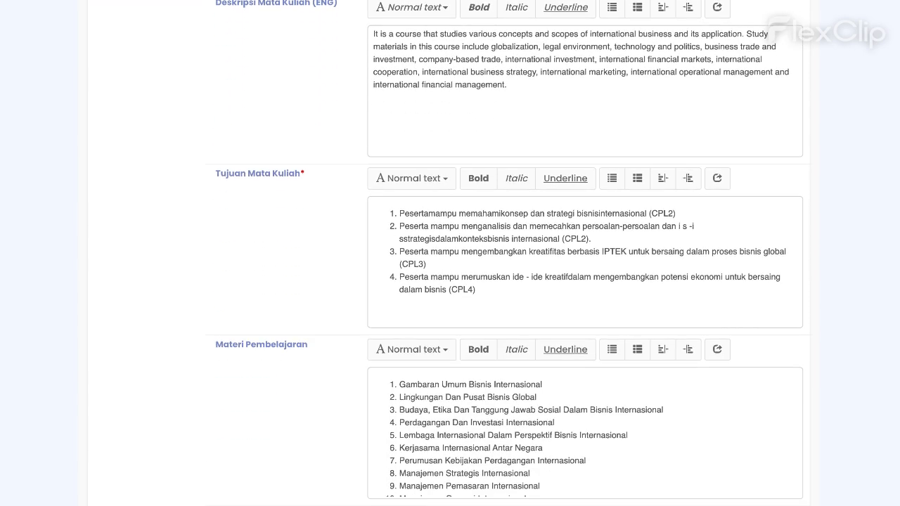
scroll(505, 253, "down", 1)
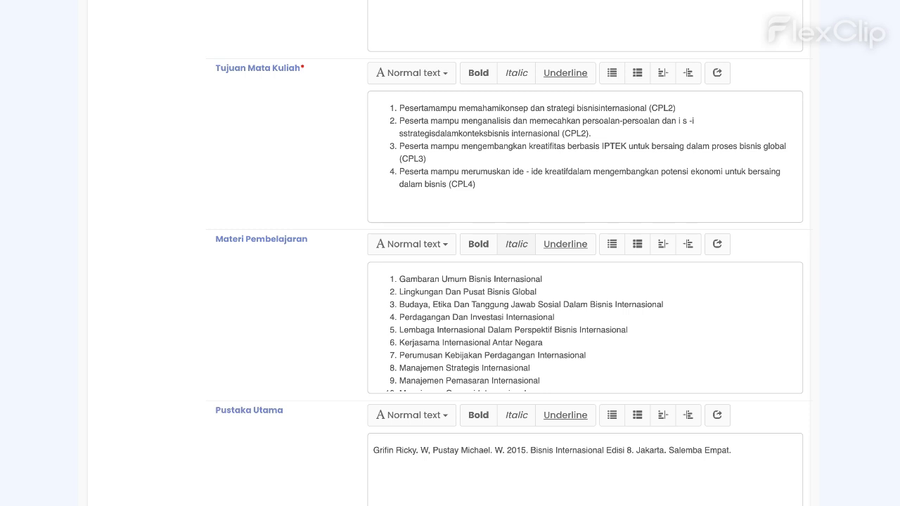
scroll(523, 268, "down", 1)
scroll(541, 298, "down", 2)
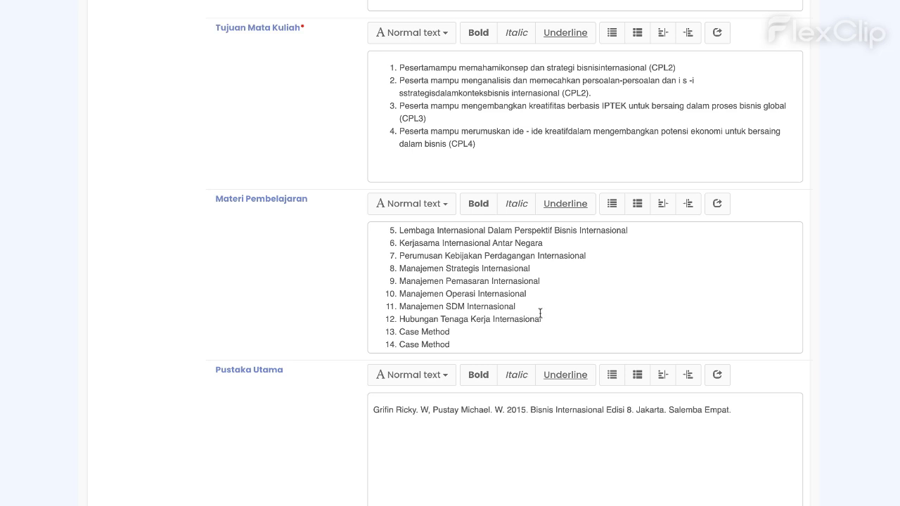
scroll(539, 312, "up", 1)
scroll(532, 314, "down", 1)
scroll(484, 330, "down", 1)
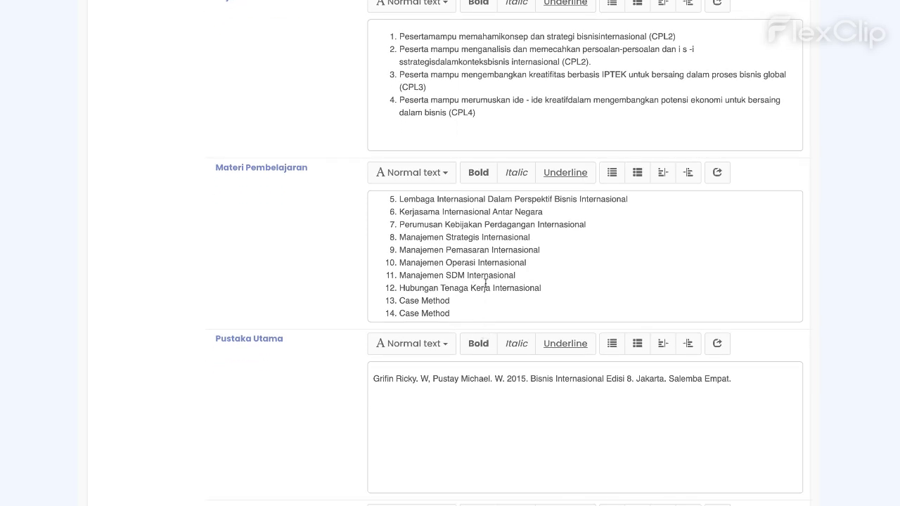
scroll(485, 284, "down", 1)
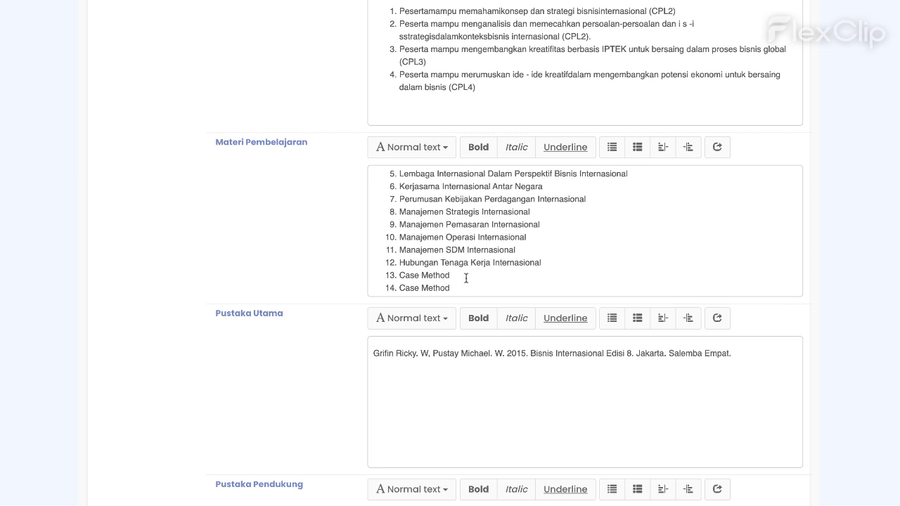
scroll(506, 281, "down", 3)
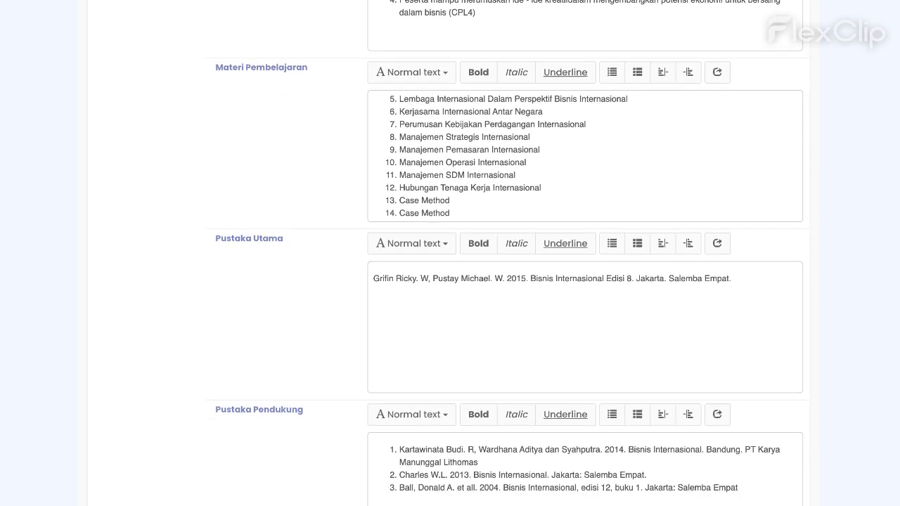
scroll(506, 253, "up", 2)
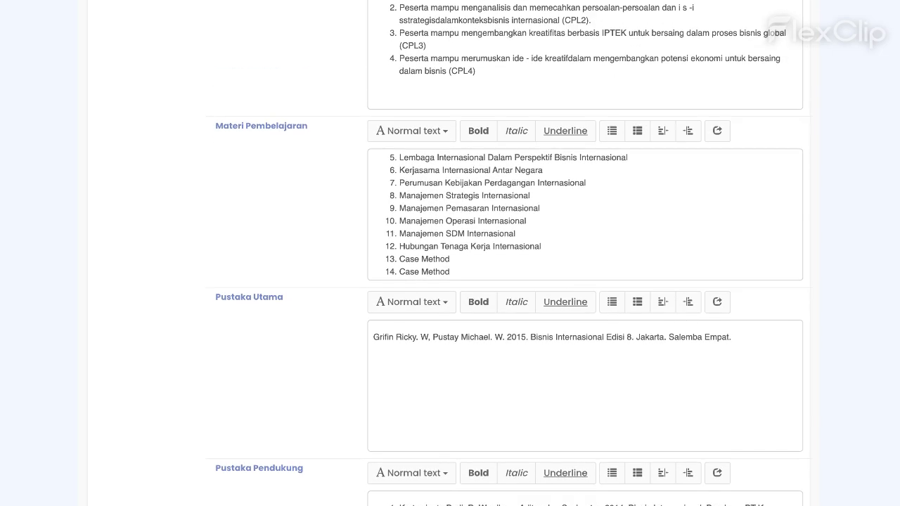
Check the text style options for Pustaka Utama and review the Pustaka Pendukung, Media Perangkat Lunak, Media Perangkat Keras and Dokumen RPS fields
left_click(436, 303)
scroll(450, 309, "down", 2)
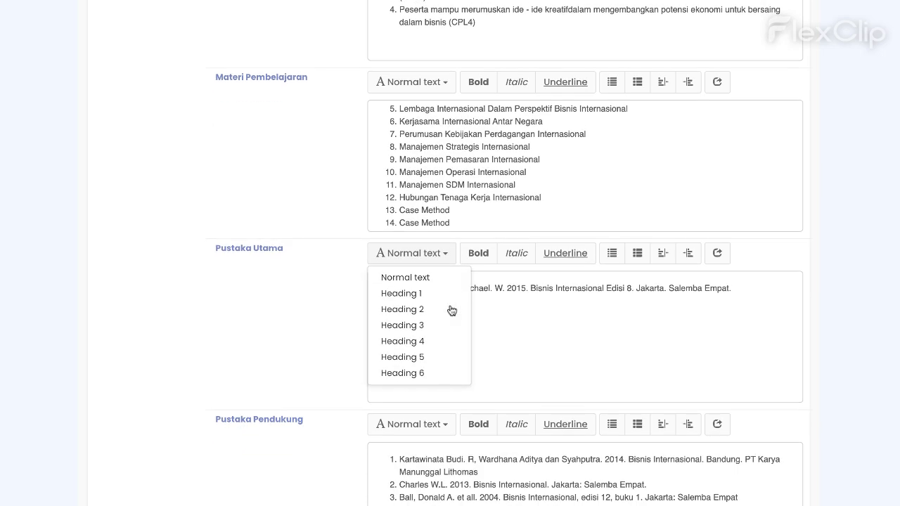
left_click(536, 303)
scroll(571, 319, "down", 5)
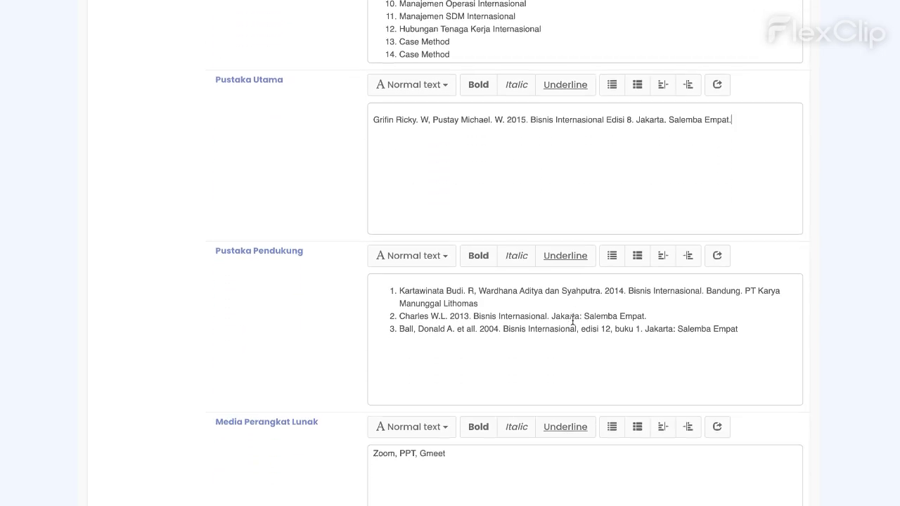
scroll(573, 320, "down", 8)
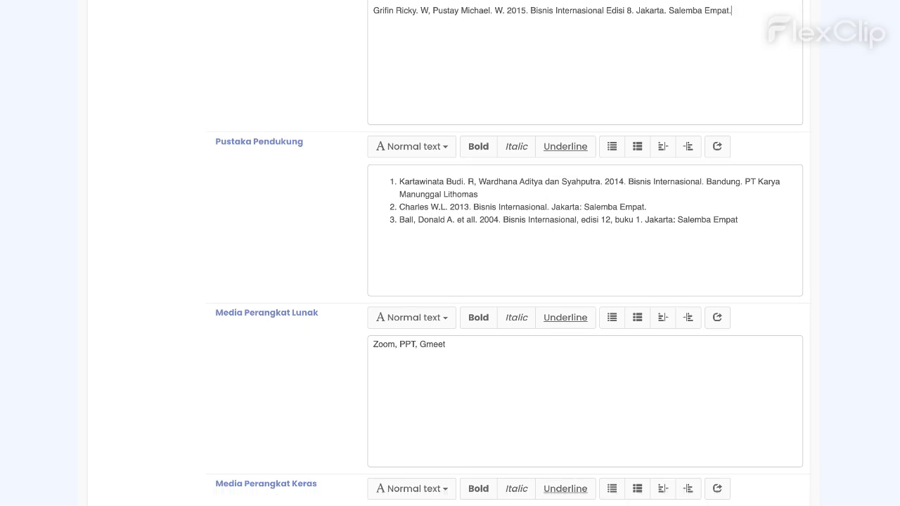
scroll(464, 180, "down", 3)
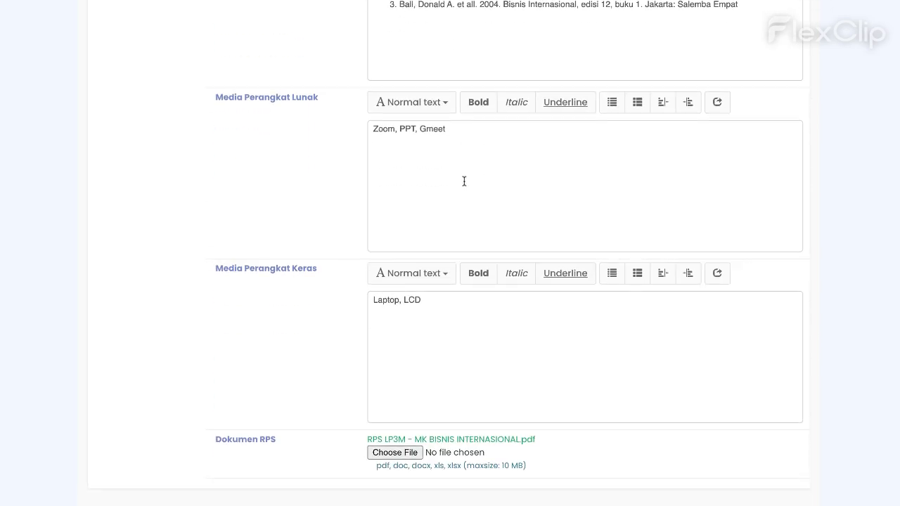
left_click(411, 223)
left_click(596, 281)
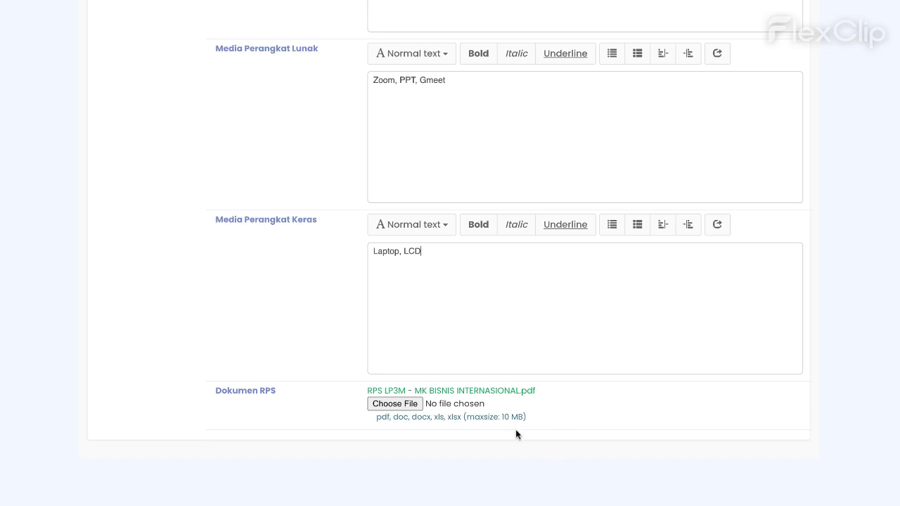
Save the Detail RPS data for the Bisnis Internasional course
scroll(623, 293, "up", 15)
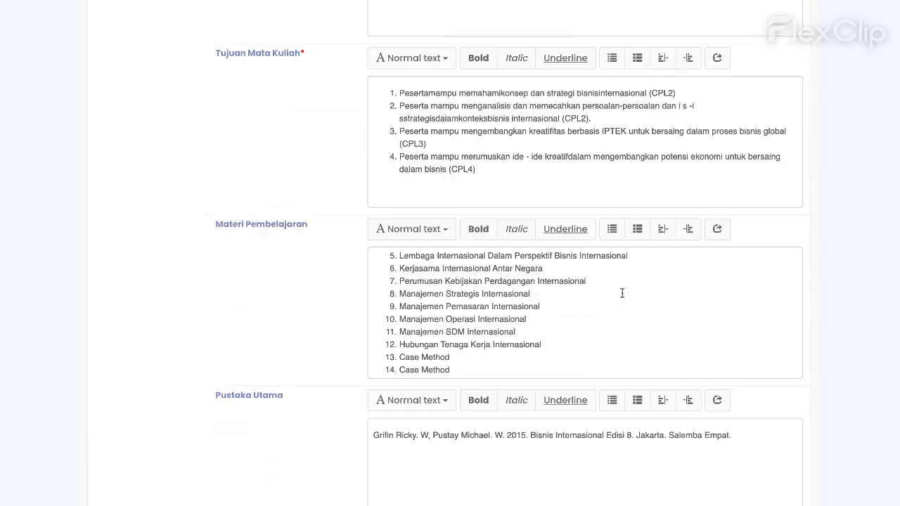
left_click(724, 192)
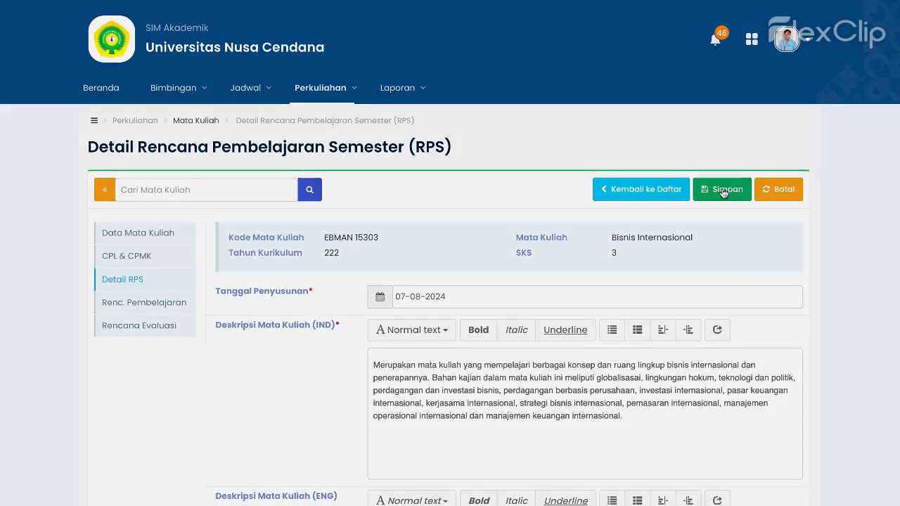
left_click(504, 142)
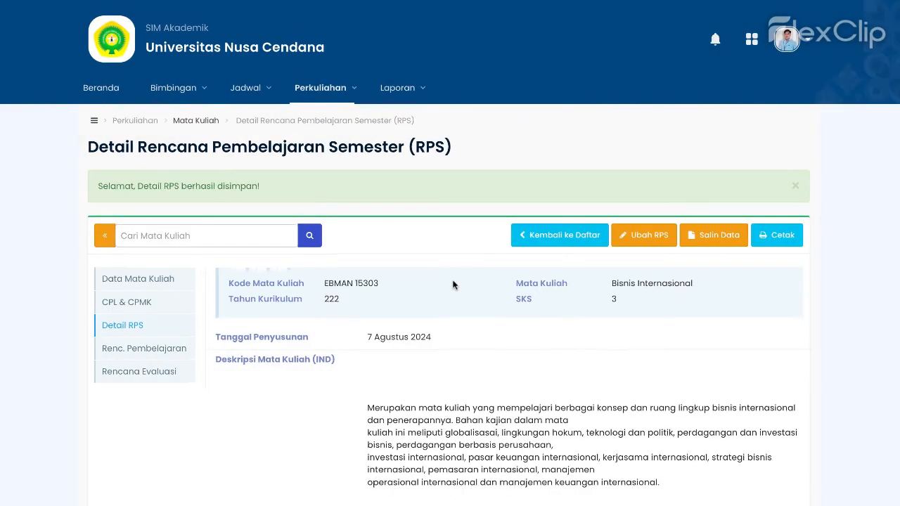
Open the course's Renc. Pembelajaran section and review its table of learning plans per session
scroll(402, 344, "down", 1)
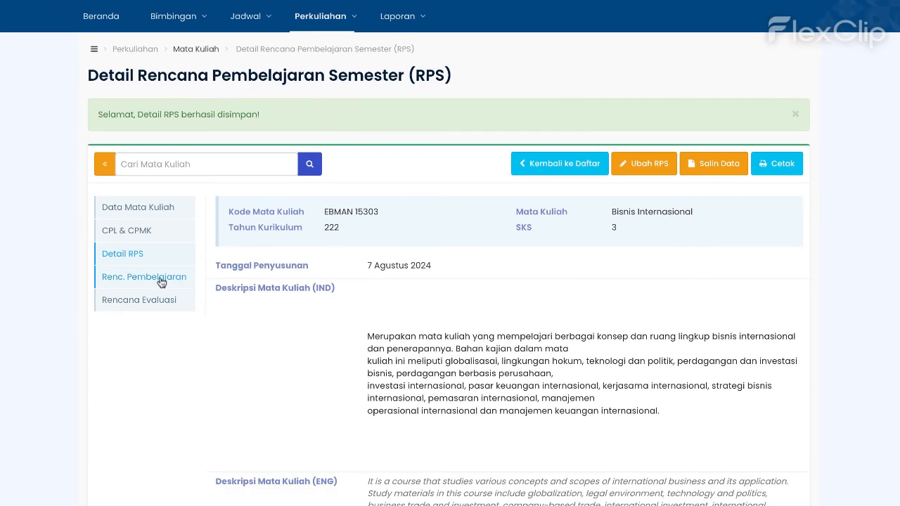
left_click(144, 277)
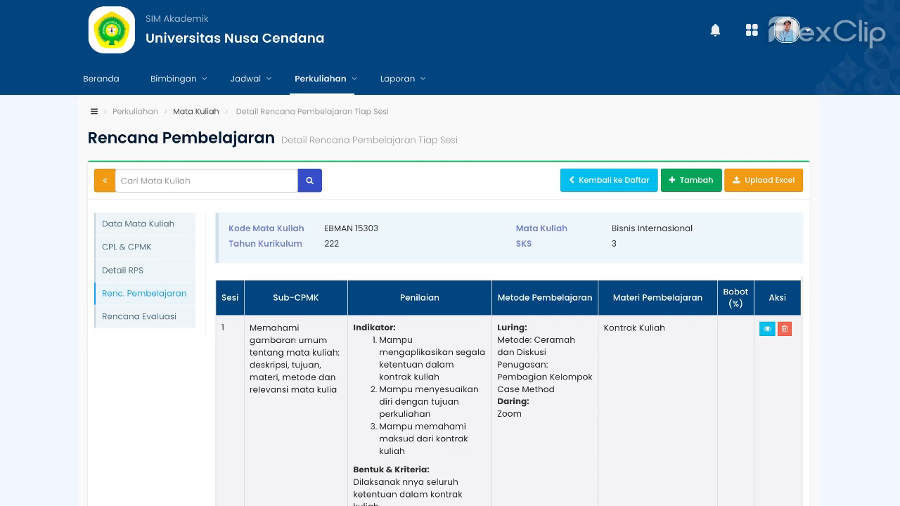
scroll(319, 289, "down", 1)
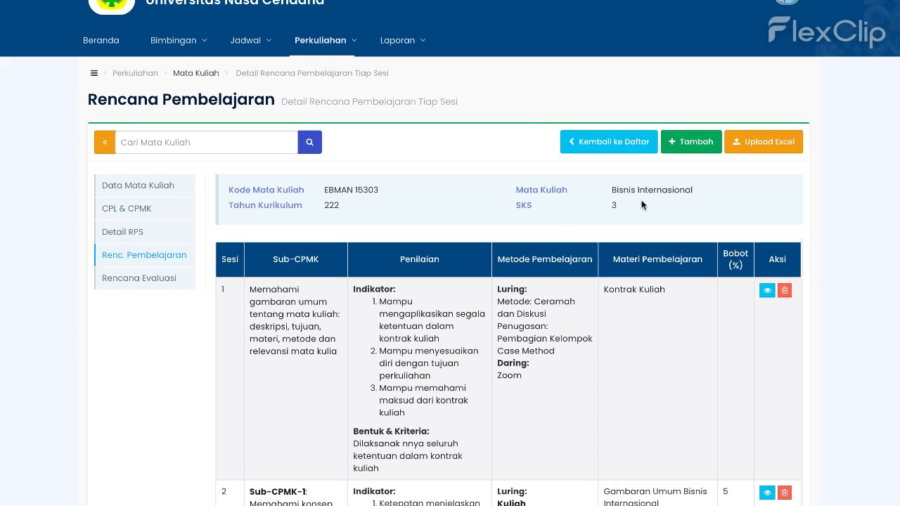
scroll(641, 203, "up", 1)
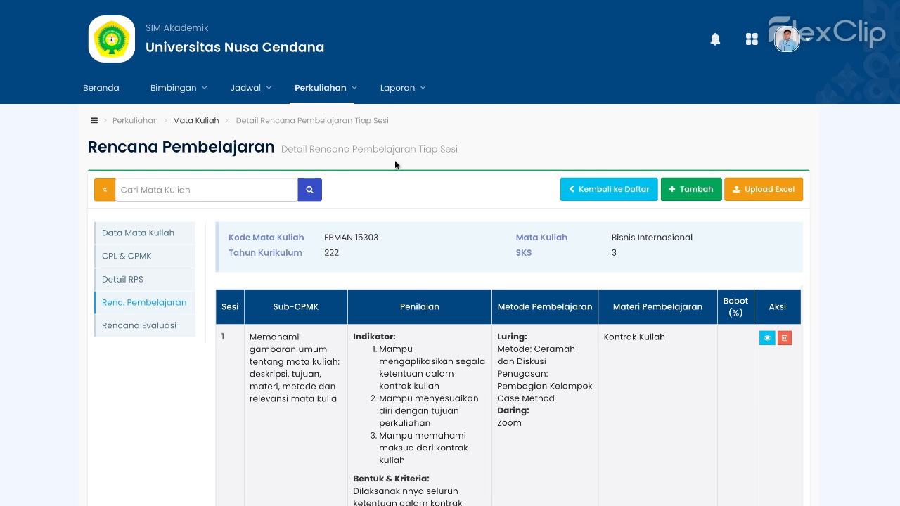
scroll(435, 215, "down", 1)
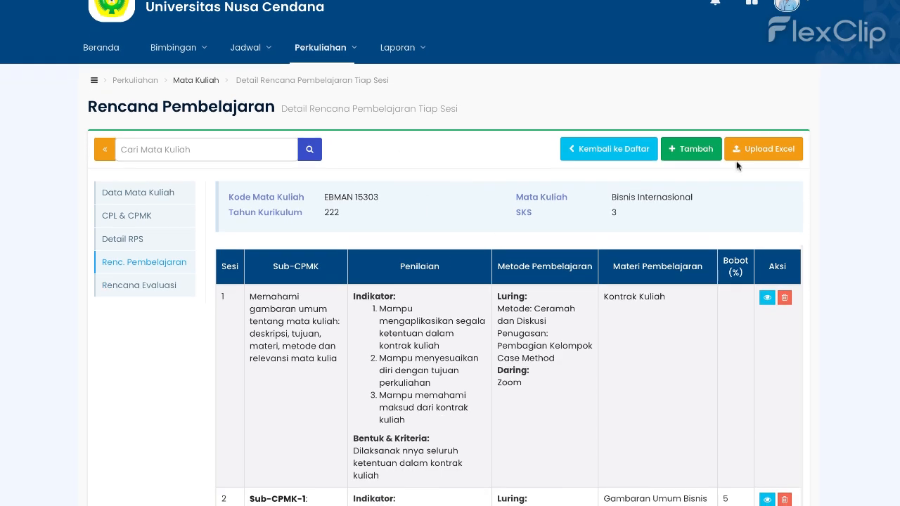
scroll(308, 236, "up", 1)
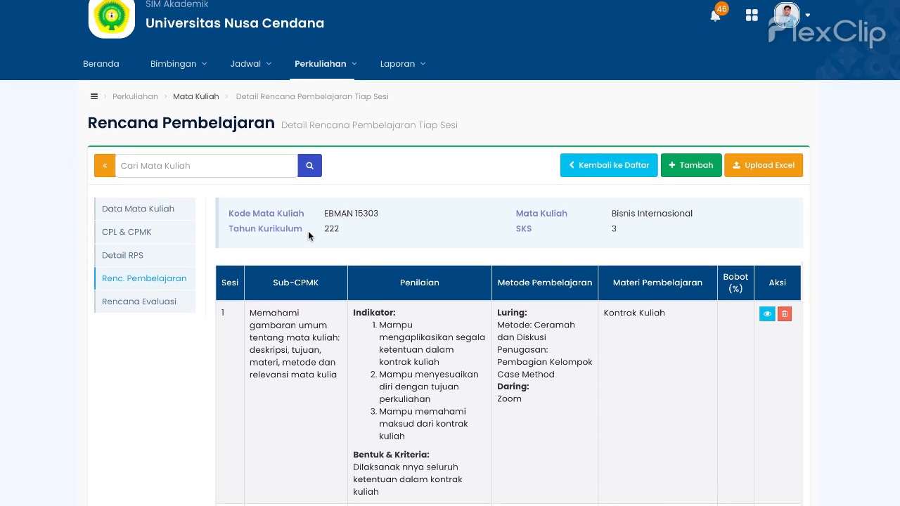
scroll(308, 235, "down", 1)
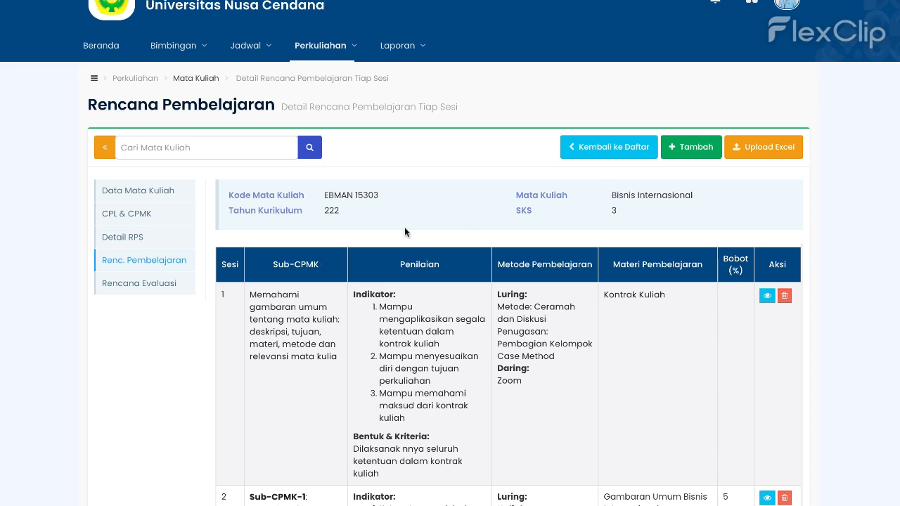
Start adding a session plan with Pertemuan Ke- set to 1 and begin editing its Sub-CPMK
left_click(693, 149)
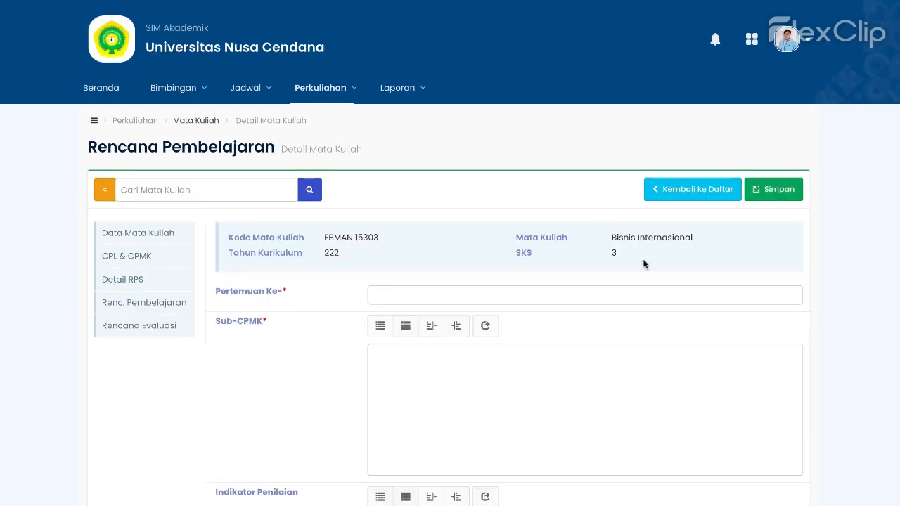
left_click(792, 299)
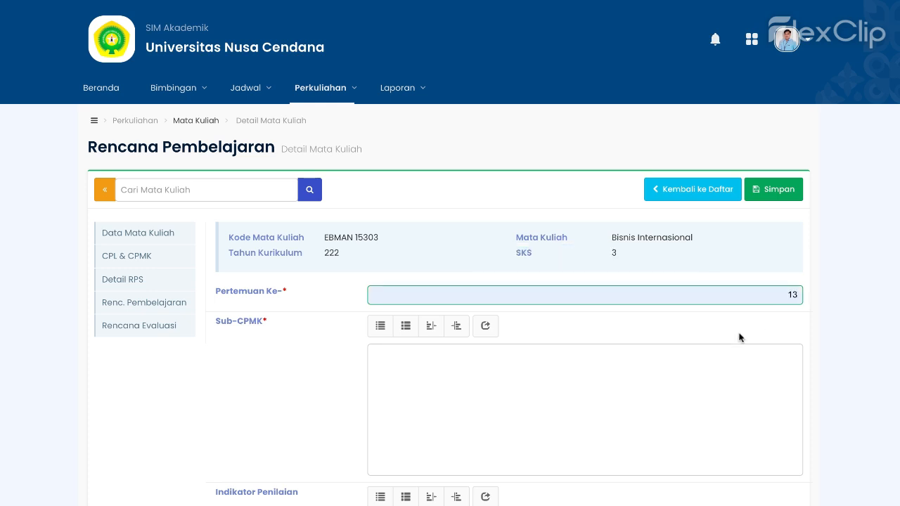
left_click(563, 386)
scroll(642, 329, "down", 2)
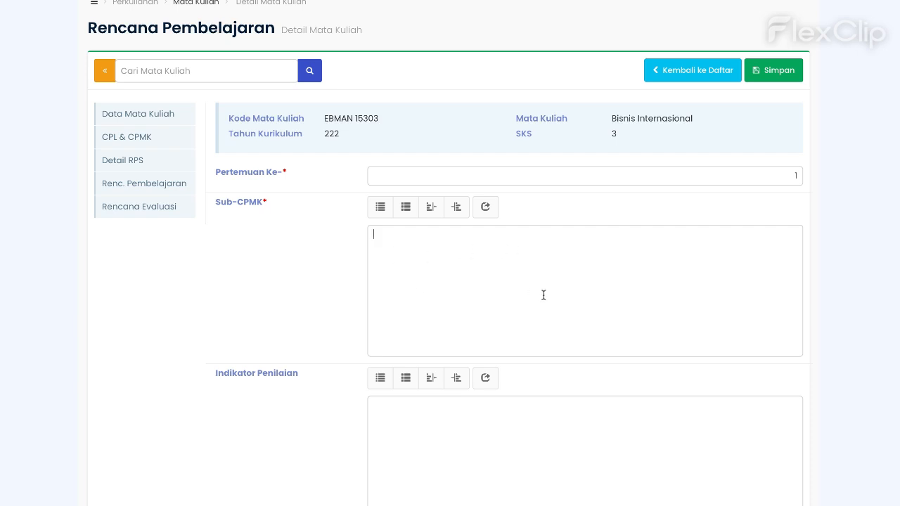
Examine the session plan form's fields, from Sub-CPMK through Materi Pembelajaran to Bobot Penilaian (%)
scroll(542, 295, "down", 8)
scroll(543, 295, "down", 4)
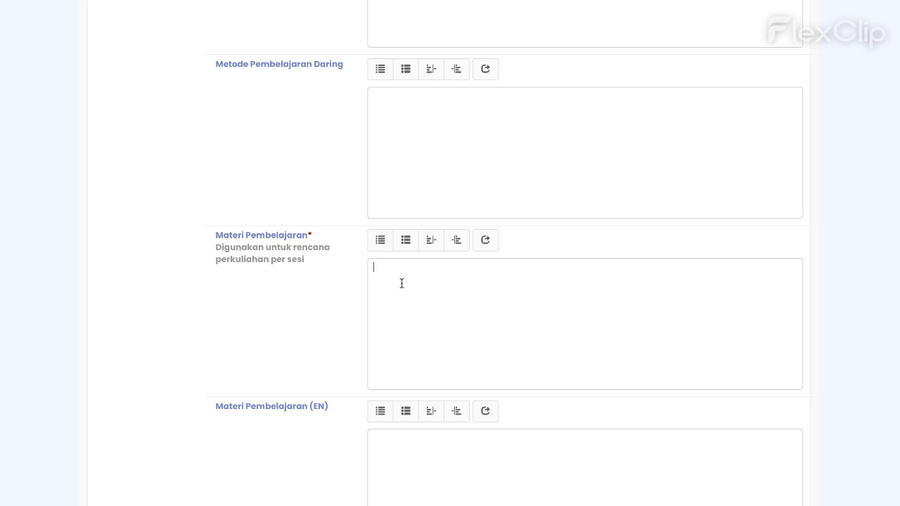
scroll(492, 292, "down", 2)
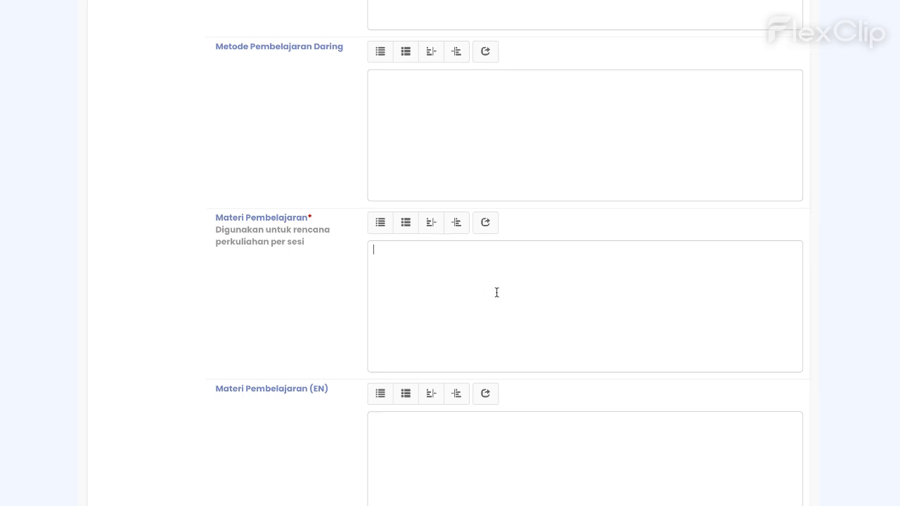
scroll(434, 315, "down", 1)
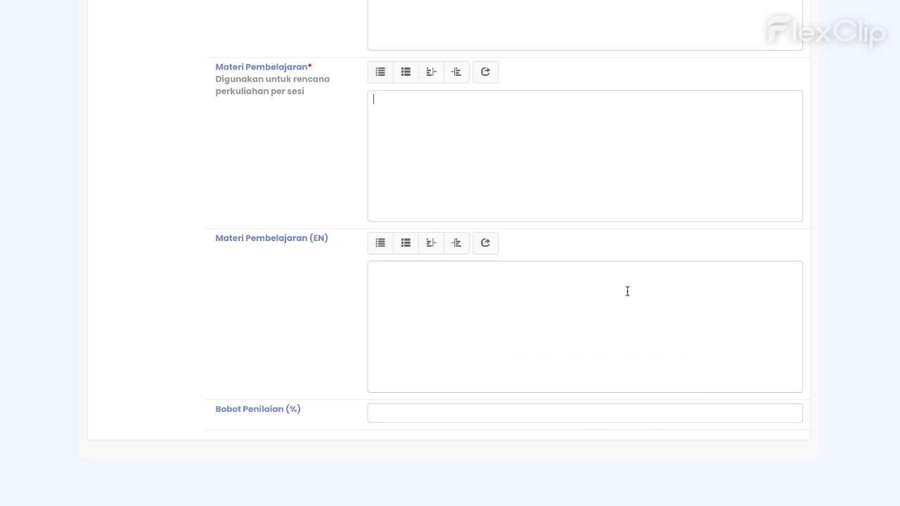
scroll(627, 291, "up", 20)
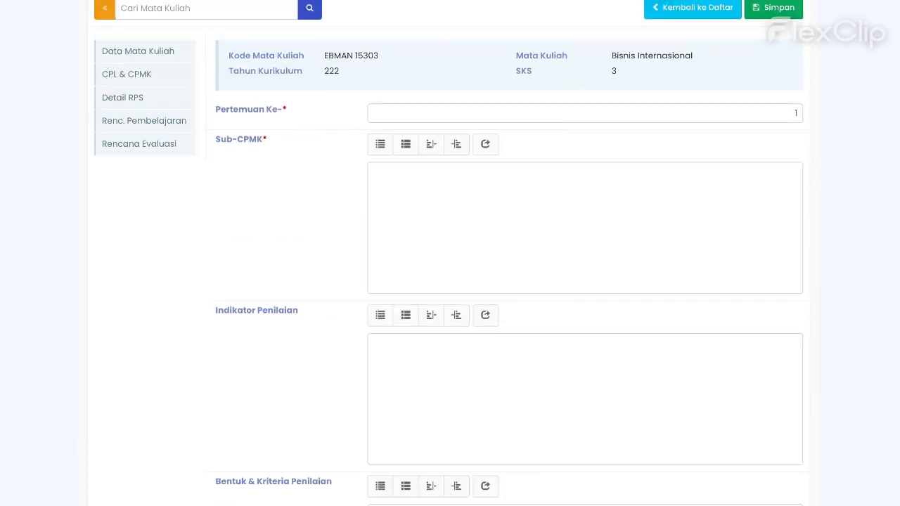
scroll(796, 113, "up", 3)
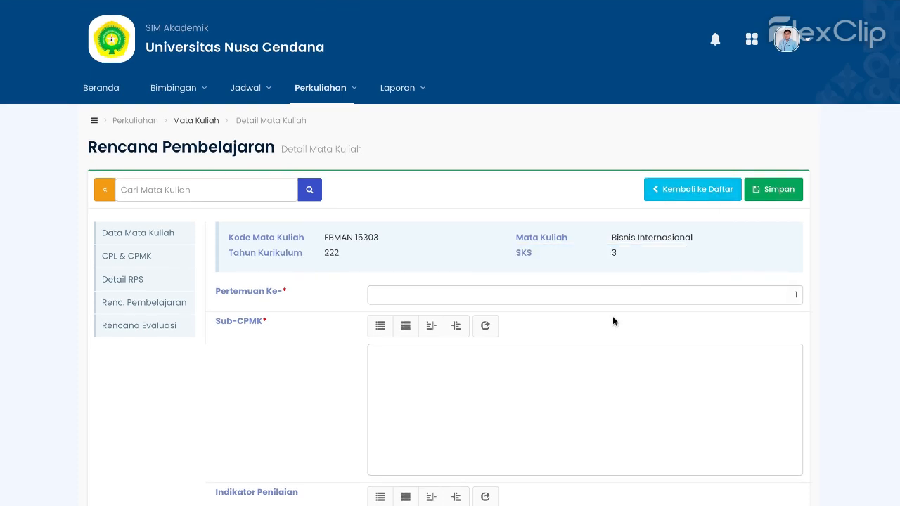
scroll(750, 210, "down", 2)
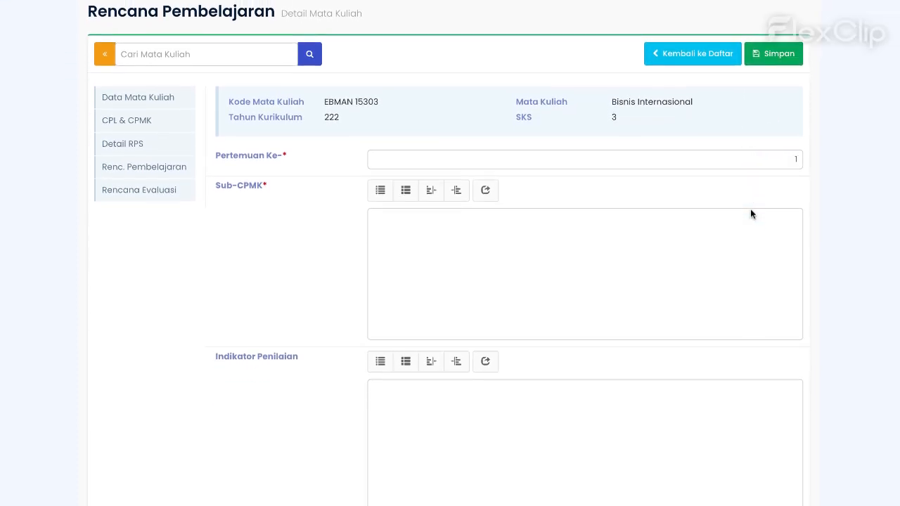
scroll(750, 214, "down", 1)
scroll(703, 176, "up", 2)
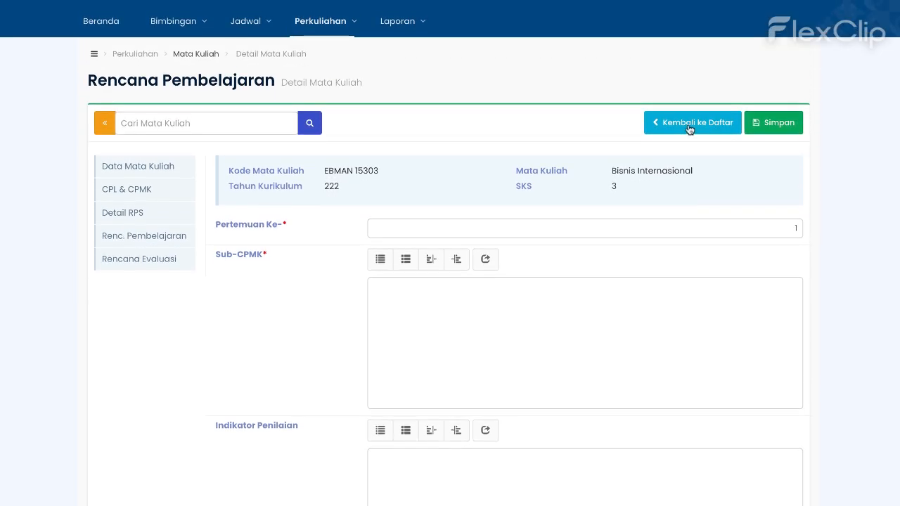
Leave the unsaved session 1 form and start adding another session plan with Pertemuan Ke- set to 2
left_click(689, 129)
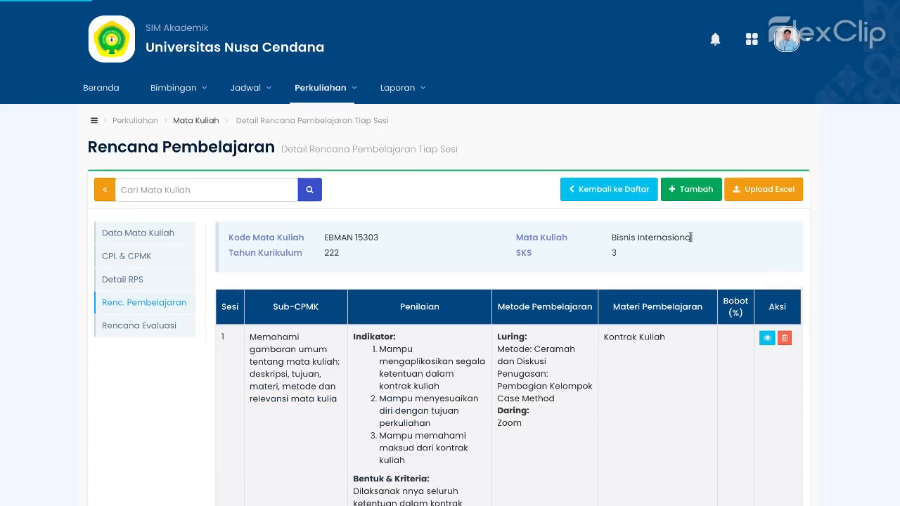
left_click(689, 190)
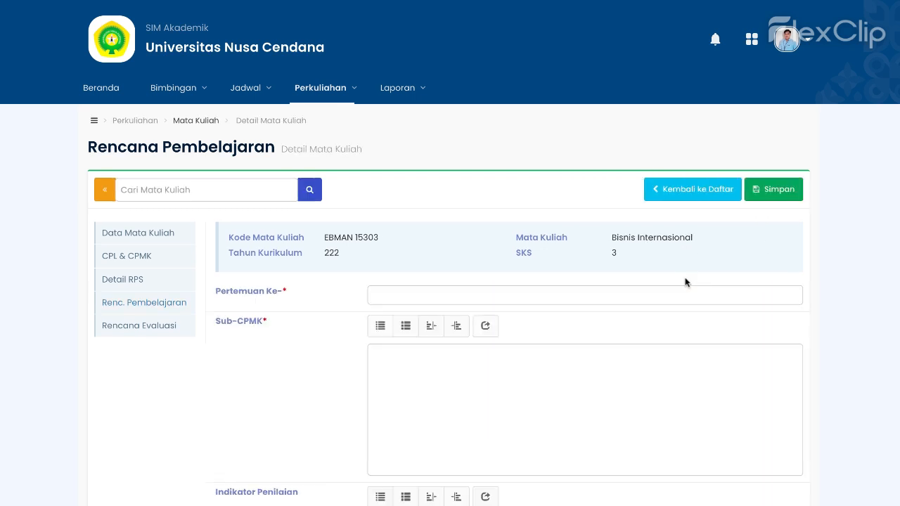
scroll(685, 282, "down", 1)
scroll(685, 282, "down", 2)
left_click(772, 157)
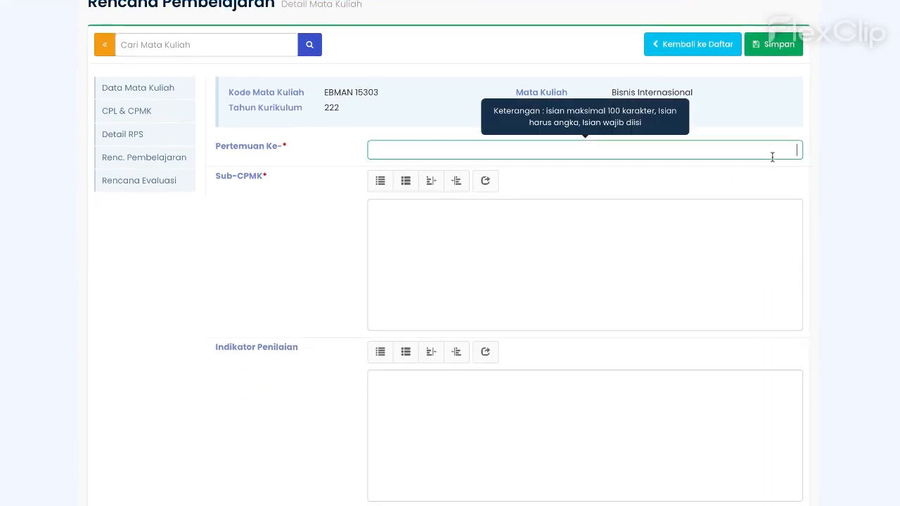
type("2")
left_click(545, 245)
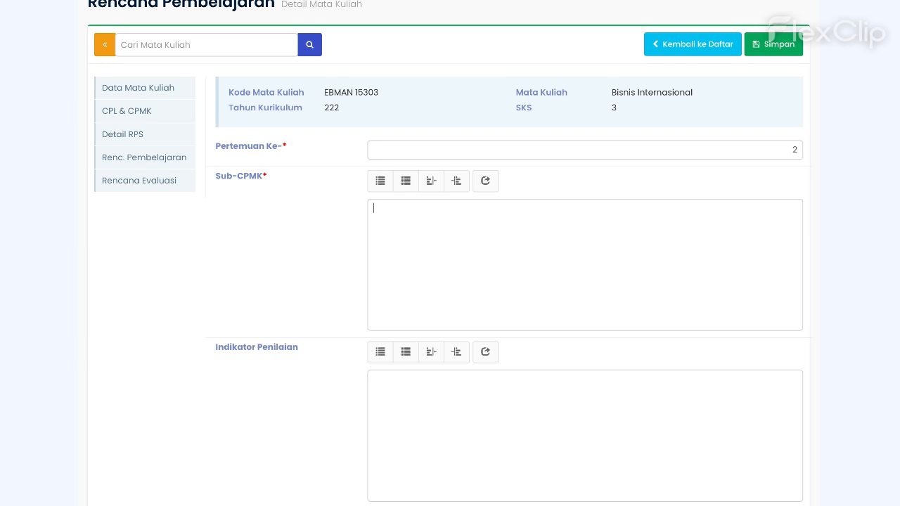
Go through the session 2 form's text fields, from Sub-CPMK and Indikator Penilaian to Materi Pembelajaran (EN)
scroll(449, 253, "down", 1)
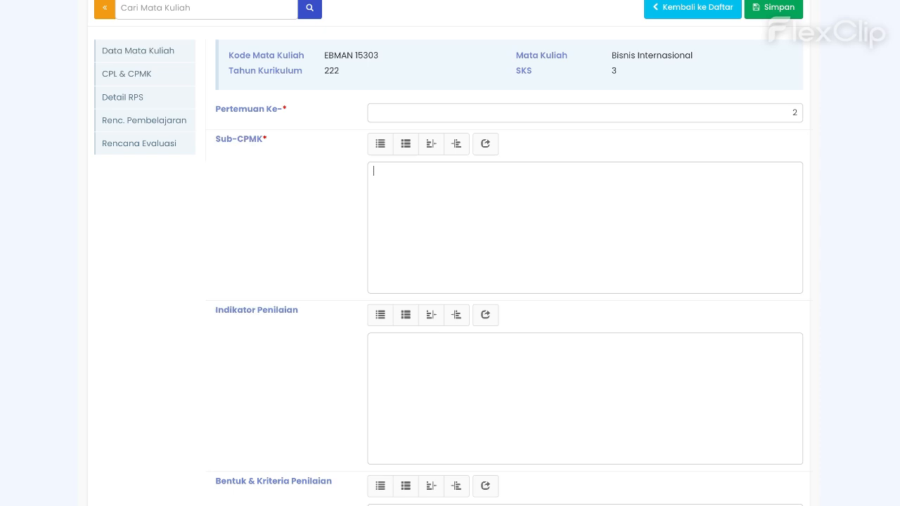
scroll(461, 247, "down", 1)
scroll(461, 247, "down", 2)
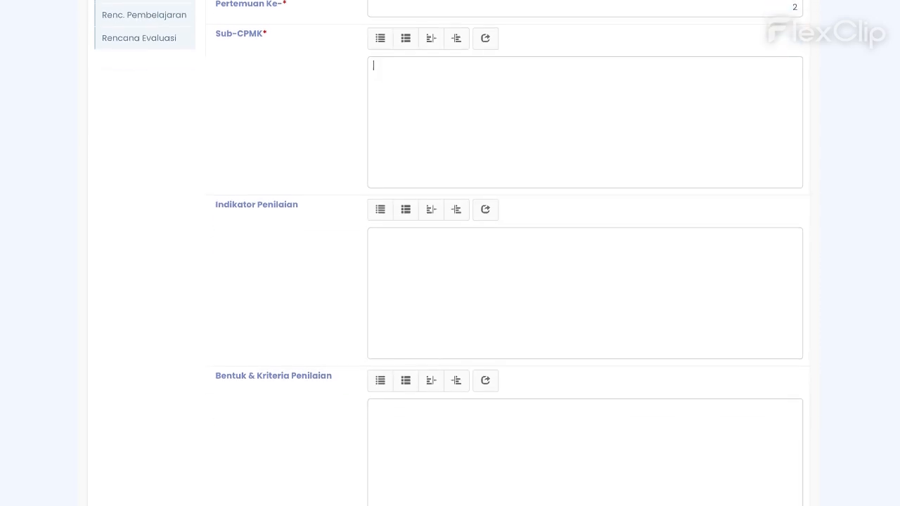
left_click(461, 247)
scroll(461, 247, "down", 3)
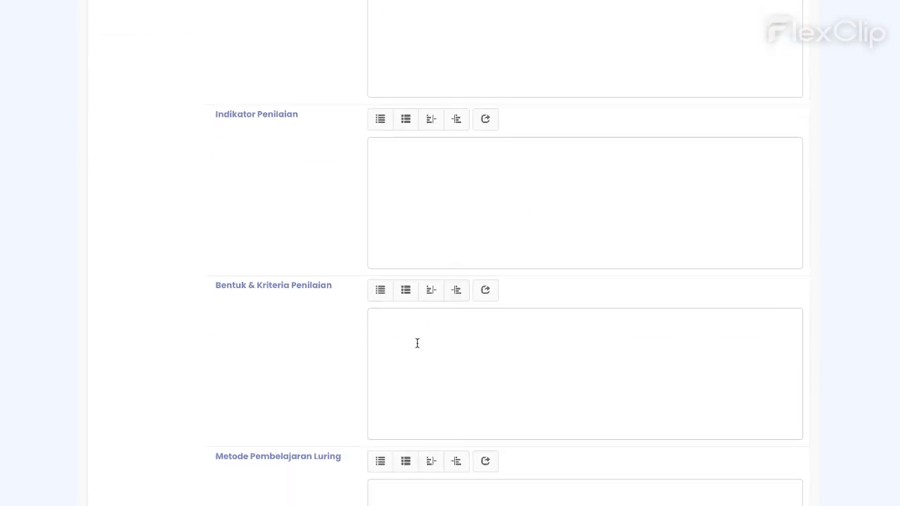
left_click(416, 343)
scroll(416, 342, "down", 5)
left_click(402, 305)
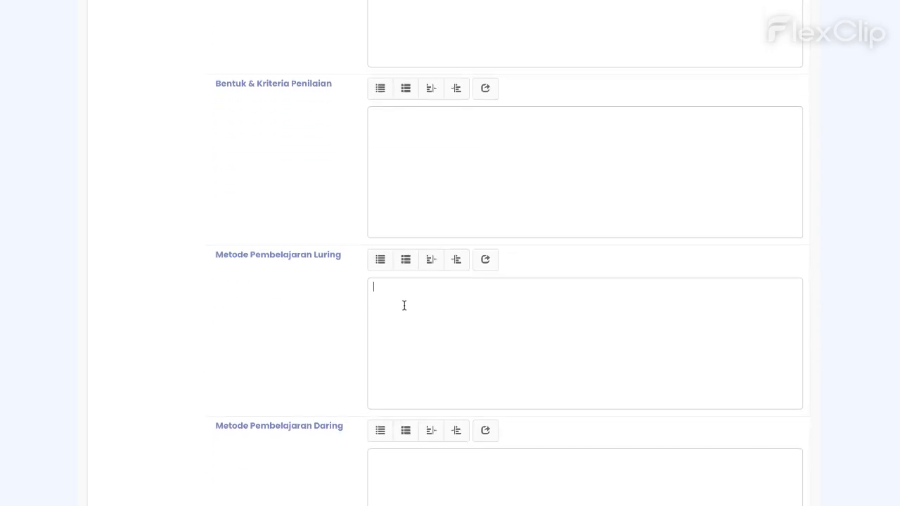
scroll(404, 305, "down", 2)
scroll(404, 302, "down", 2)
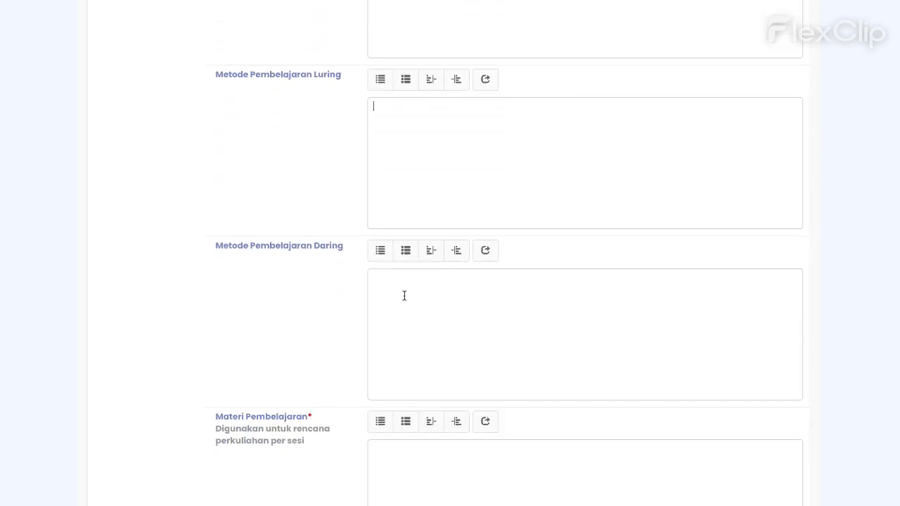
left_click(404, 295)
scroll(404, 295, "down", 5)
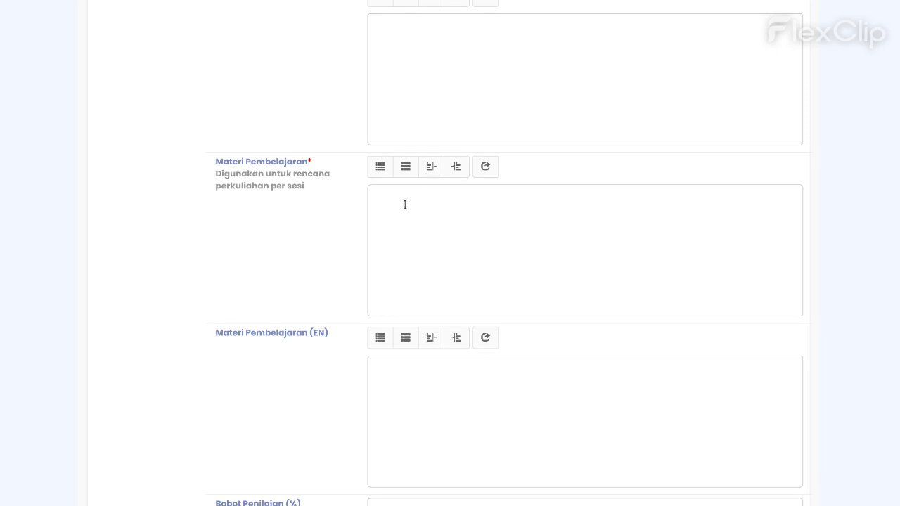
left_click(403, 204)
scroll(392, 298, "down", 2)
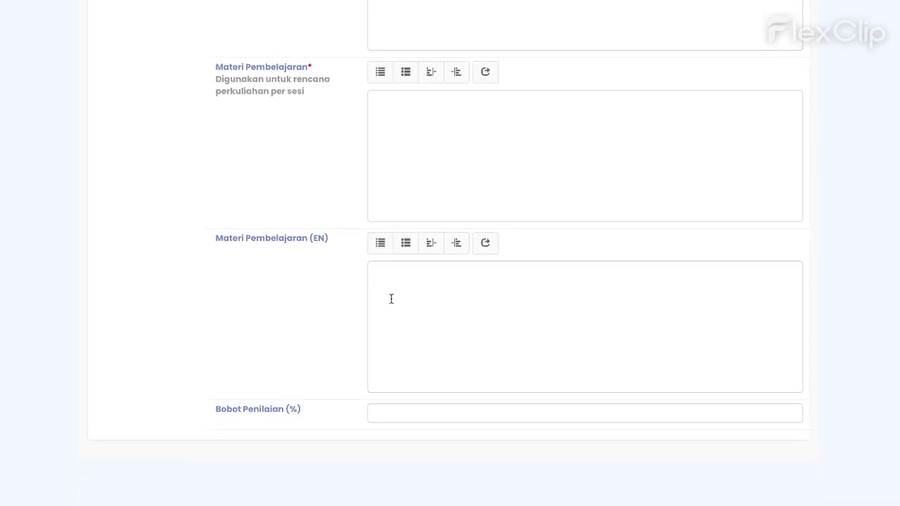
Examine the Bobot Penilaian (%) field's entry rules and the neighbouring Materi Pembelajaran fields of the session plan form
left_click(404, 412)
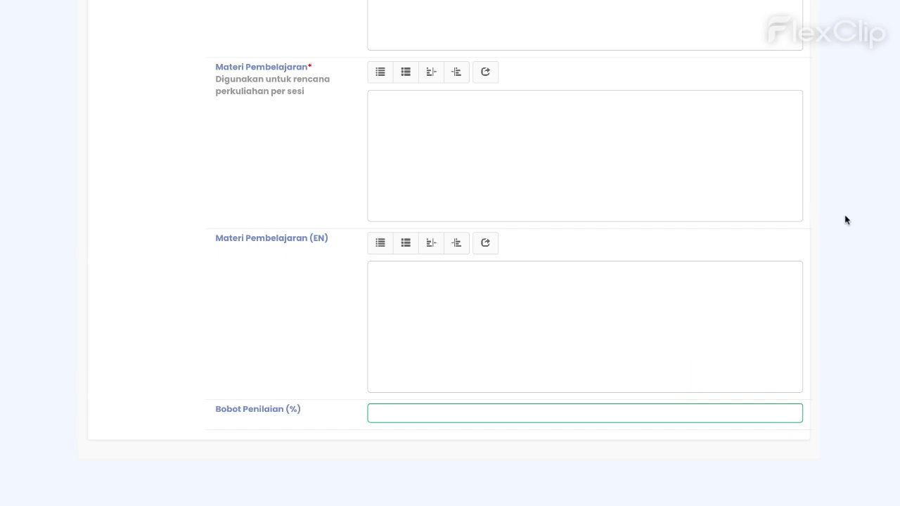
left_click(857, 226)
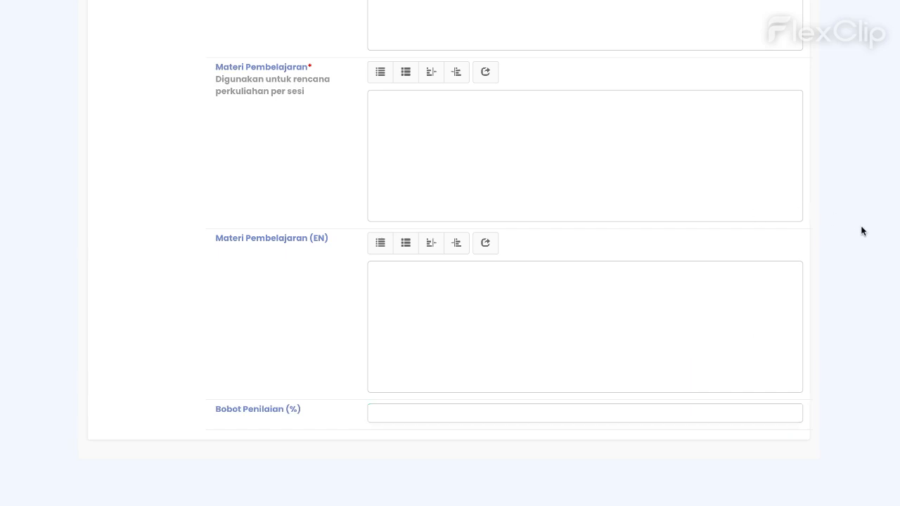
left_click(794, 414)
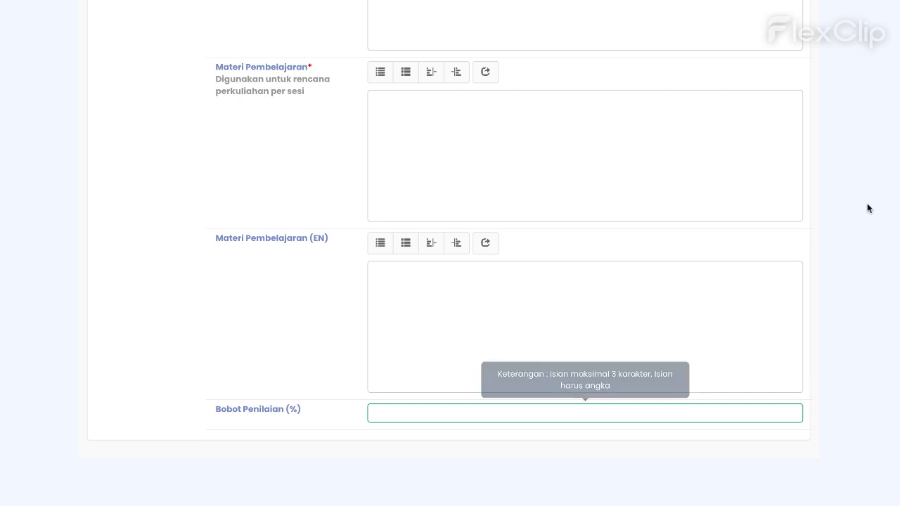
left_click(573, 338)
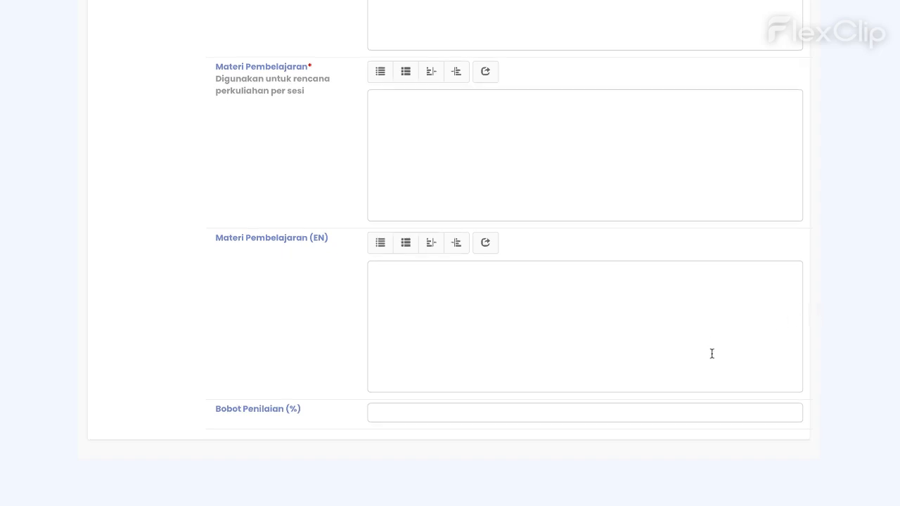
scroll(711, 354, "up", 1)
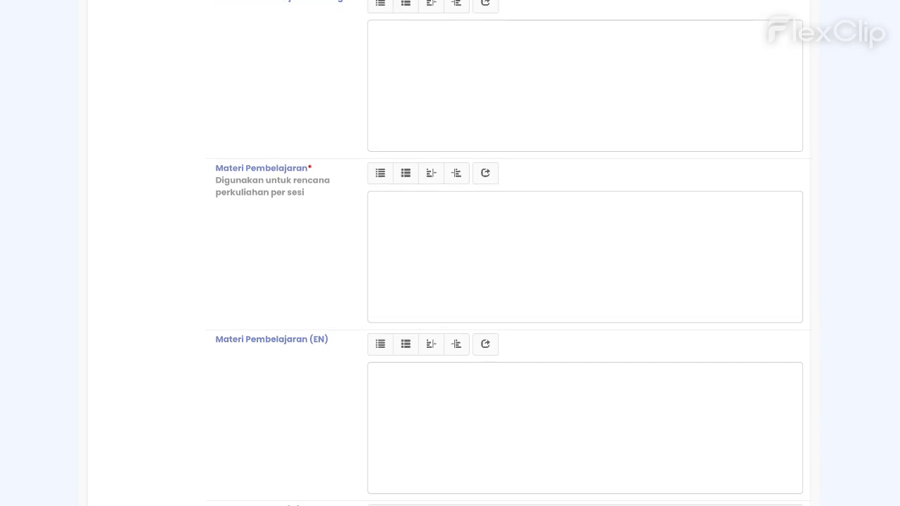
scroll(709, 377, "down", 3)
left_click(770, 416)
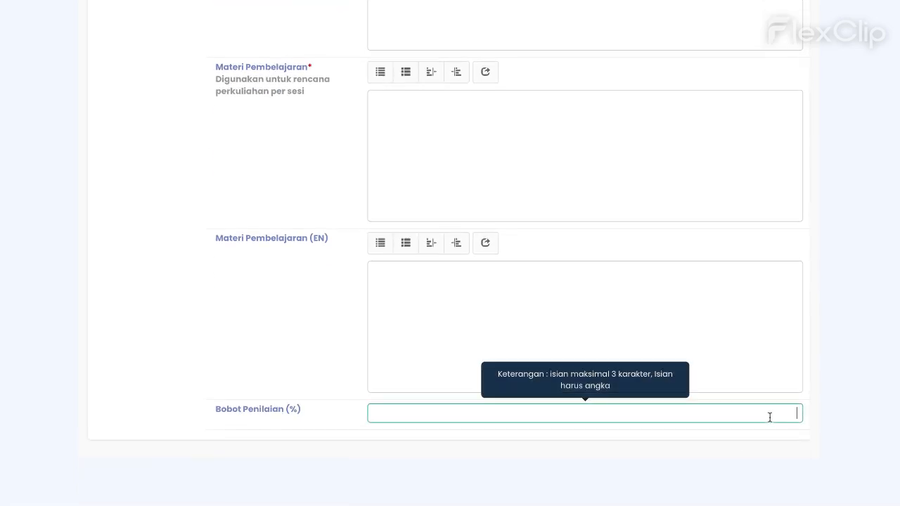
left_click(859, 277)
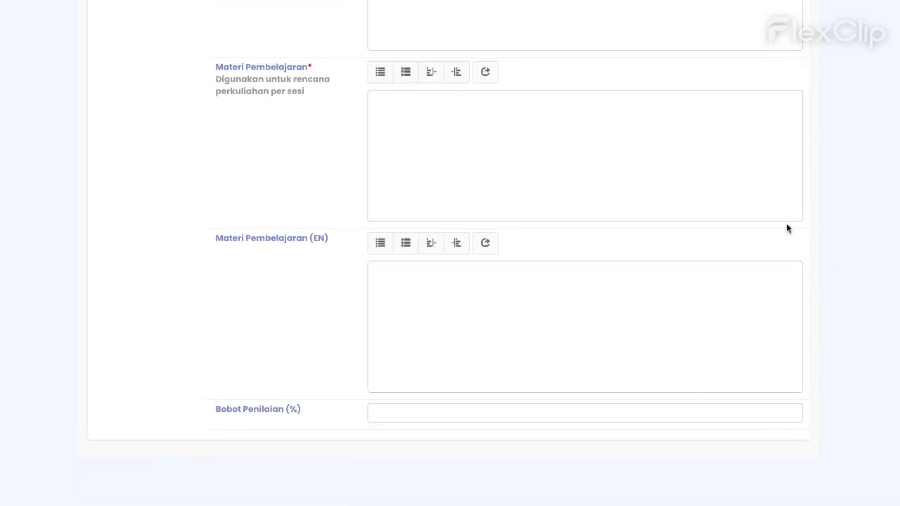
scroll(786, 222, "up", 2)
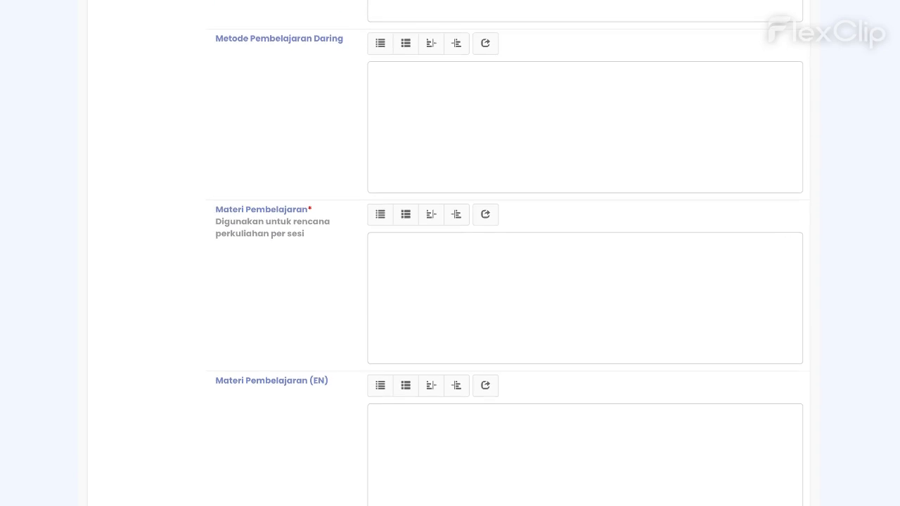
scroll(739, 305, "down", 3)
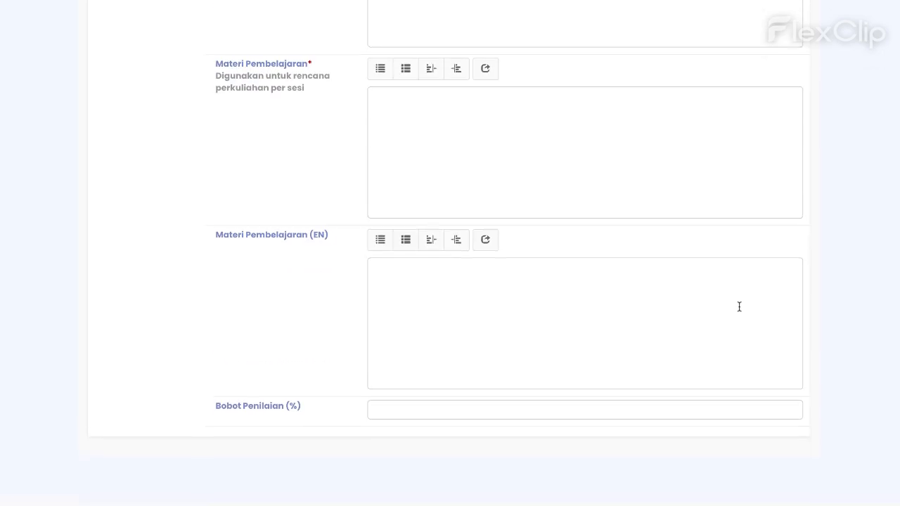
left_click(793, 417)
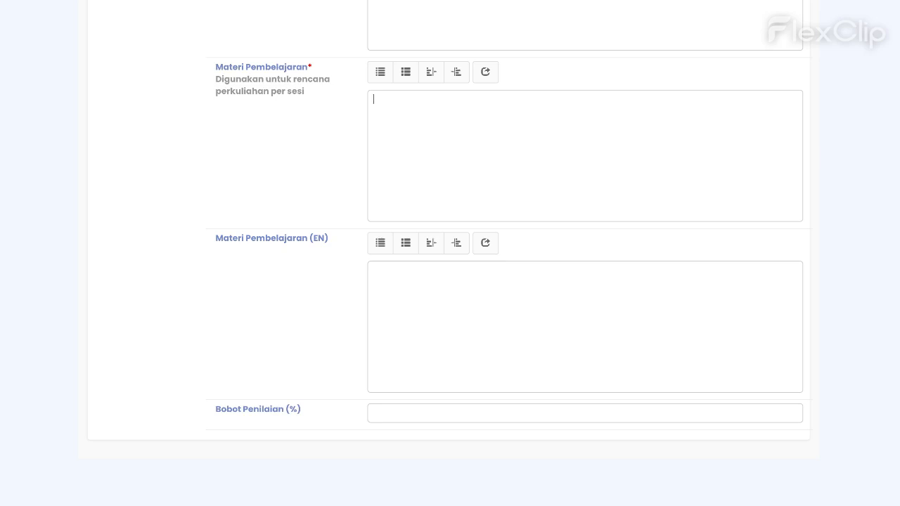
scroll(584, 253, "up", 16)
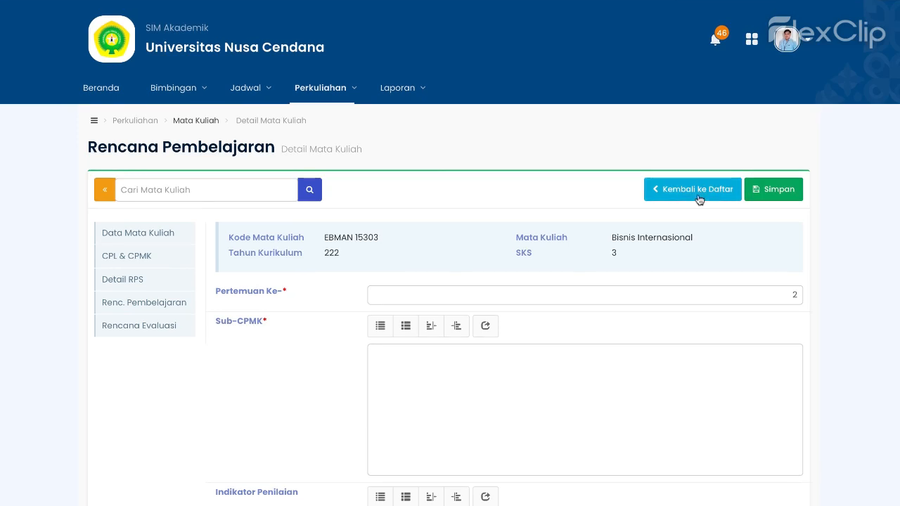
Return to the session list without saving and review all learning plans and their Bobot (%), from session 1 through UTS to UAS
left_click(684, 194)
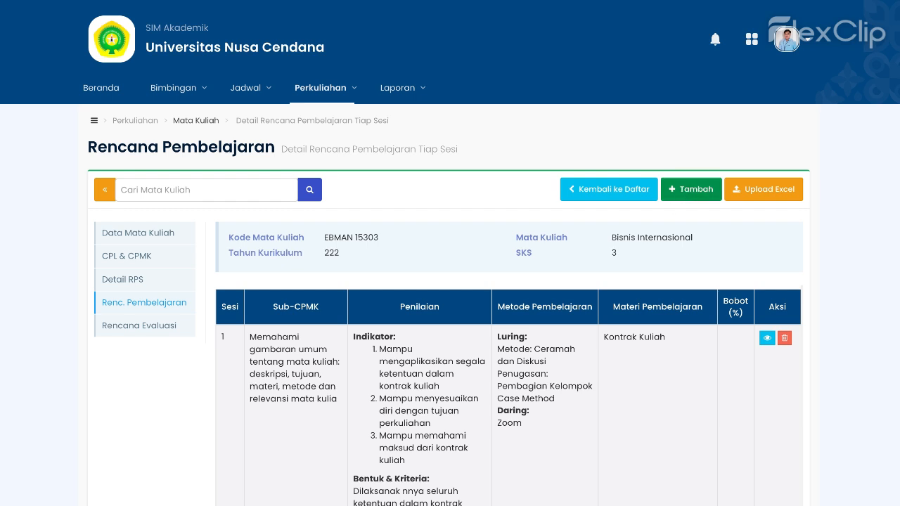
scroll(610, 312, "down", 1)
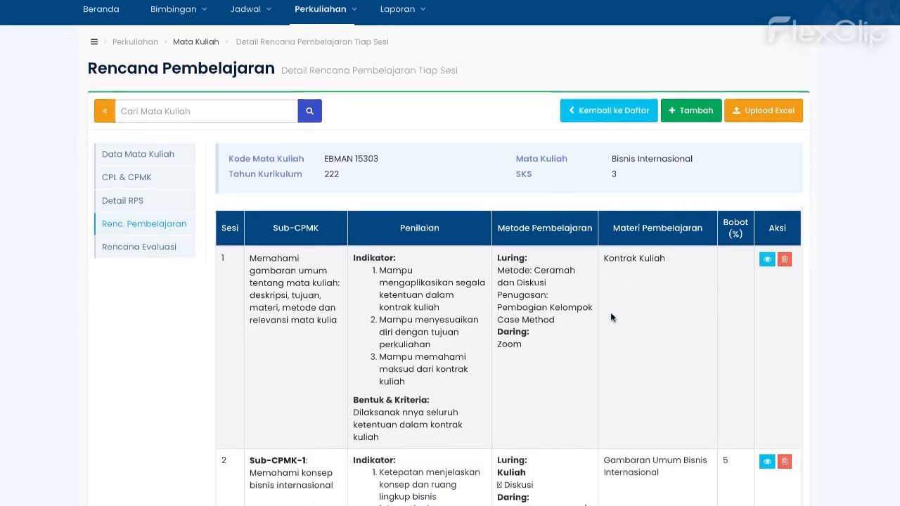
scroll(610, 312, "down", 5)
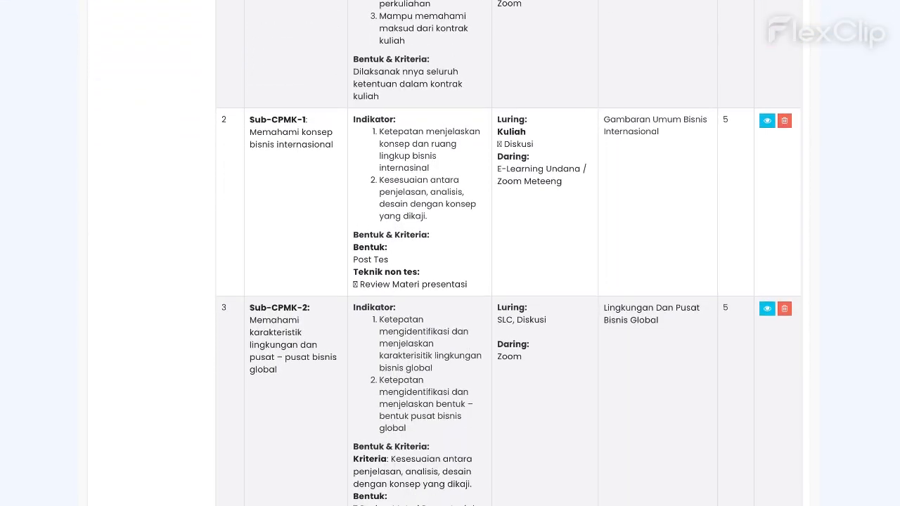
scroll(508, 253, "down", 5)
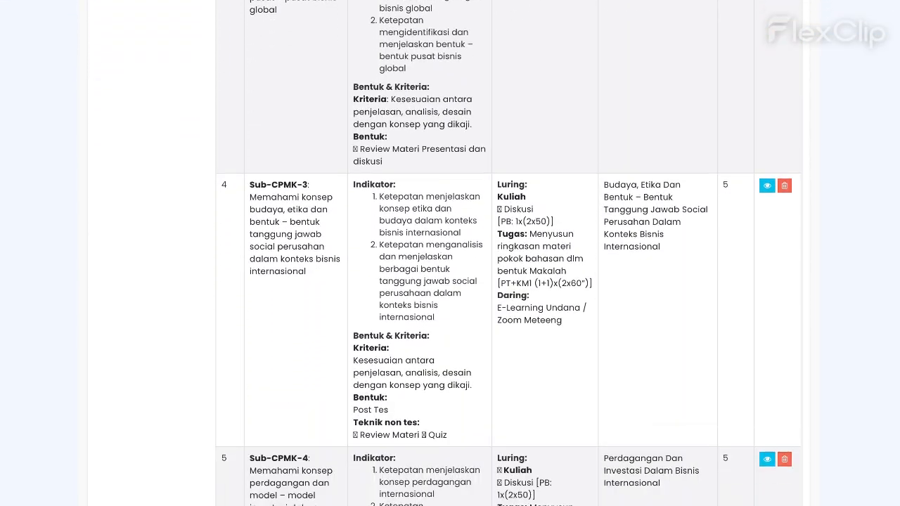
scroll(509, 252, "down", 9)
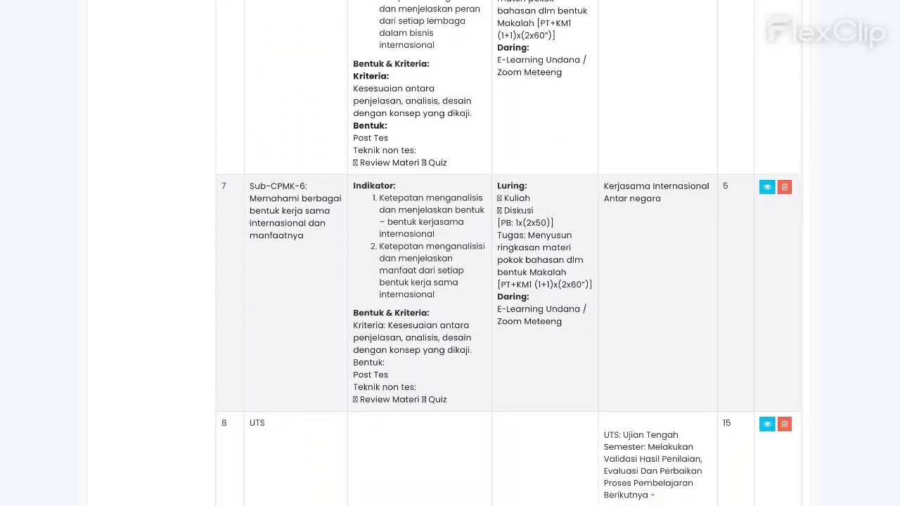
scroll(509, 253, "down", 3)
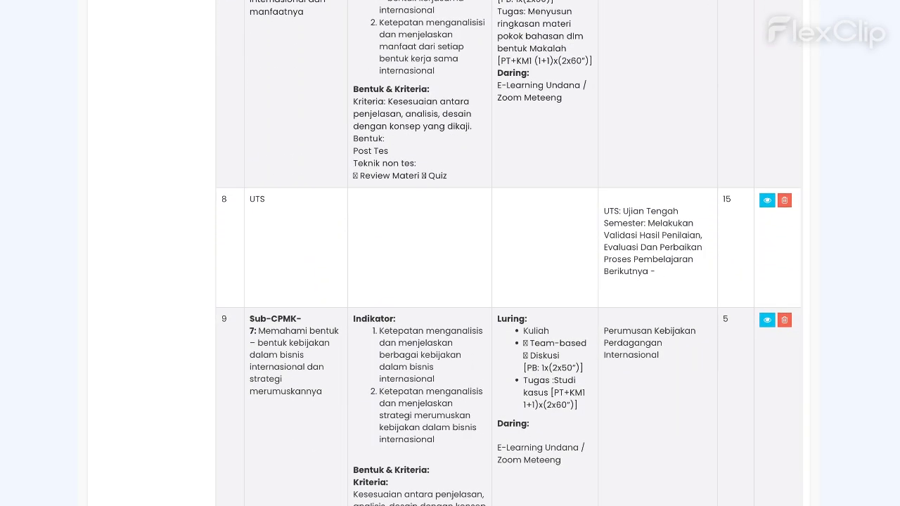
scroll(625, 291, "down", 2)
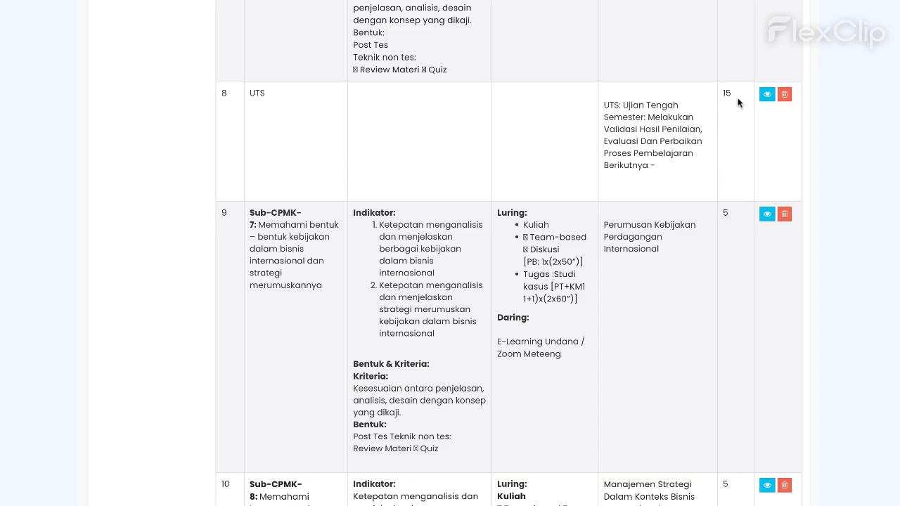
scroll(645, 283, "down", 7)
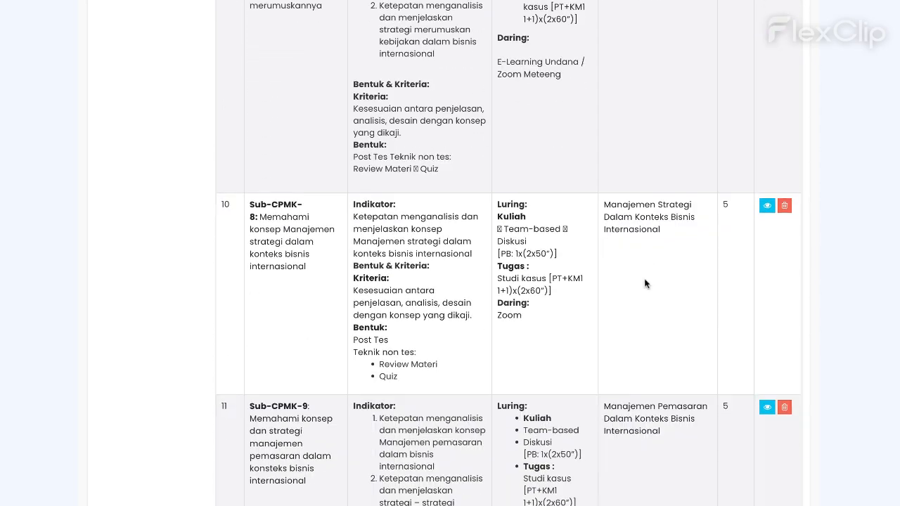
scroll(645, 283, "down", 15)
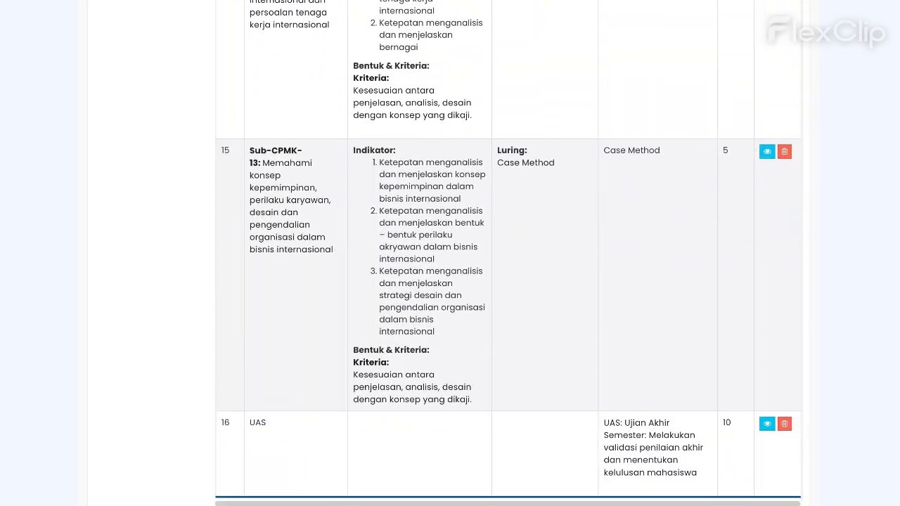
scroll(508, 281, "up", 20)
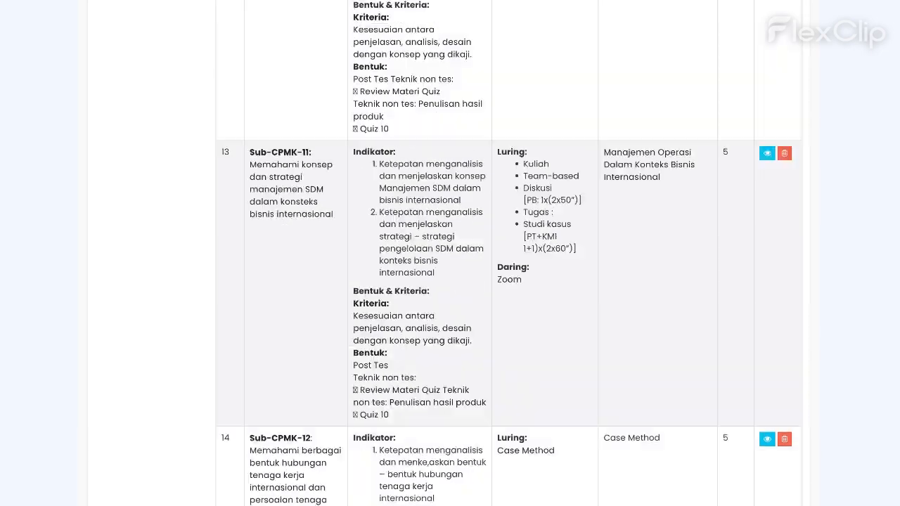
scroll(508, 281, "up", 3)
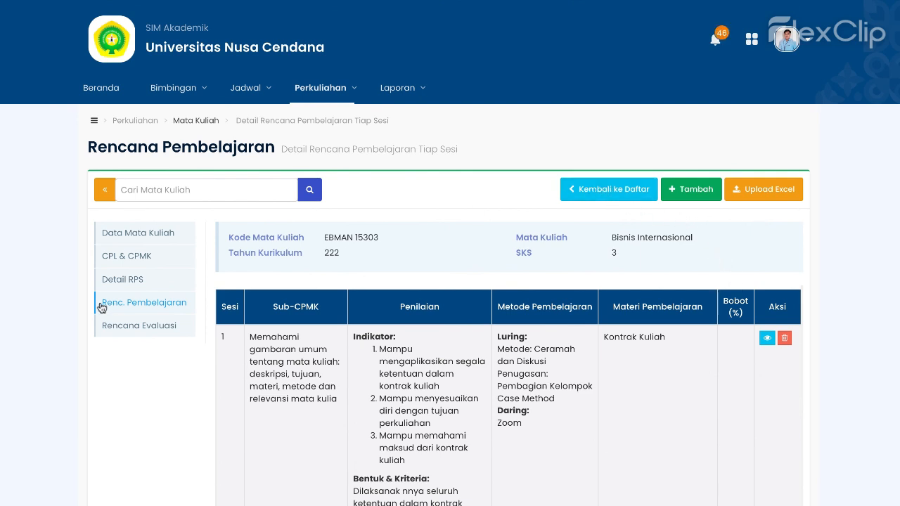
Open the course's Rencana Evaluasi section and review its table of evaluation bases, components and weights
left_click(125, 326)
scroll(452, 368, "down", 1)
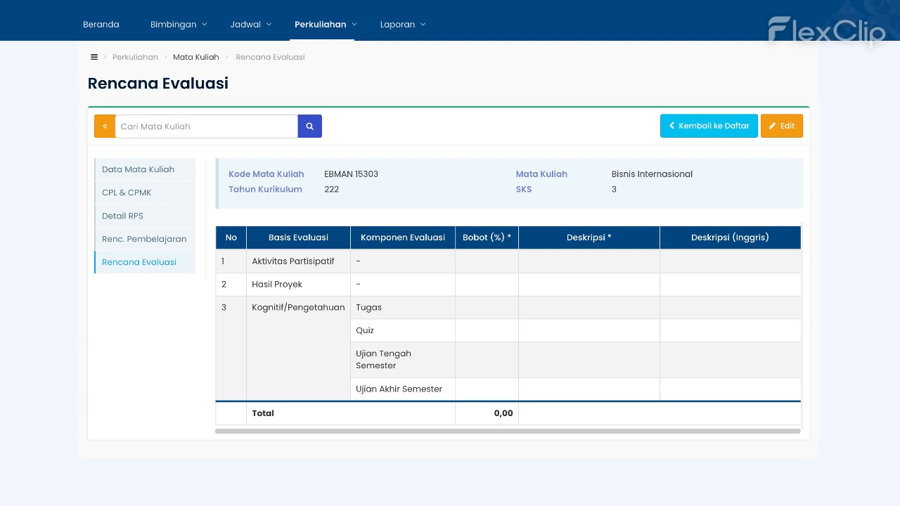
scroll(450, 281, "up", 1)
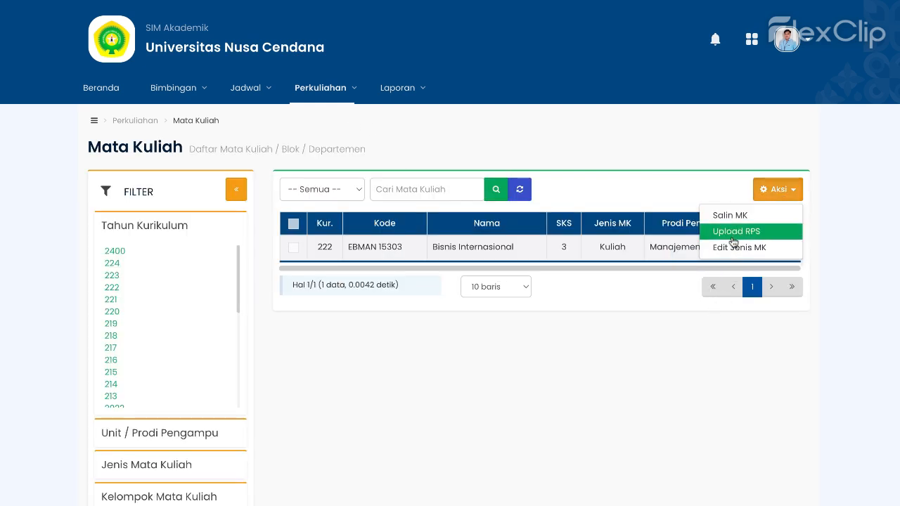
Open the Excel RPS upload form, examine its file requirements and template option, and close it without uploading
left_click(752, 235)
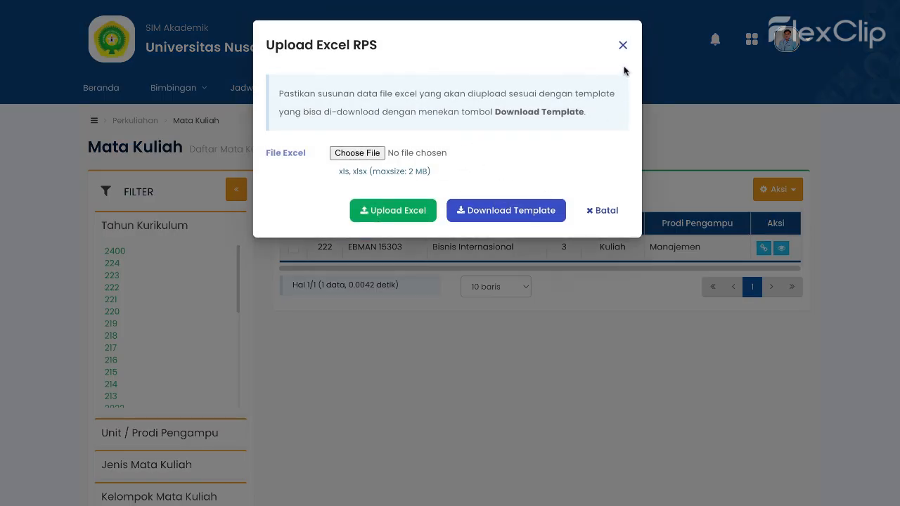
left_click(623, 46)
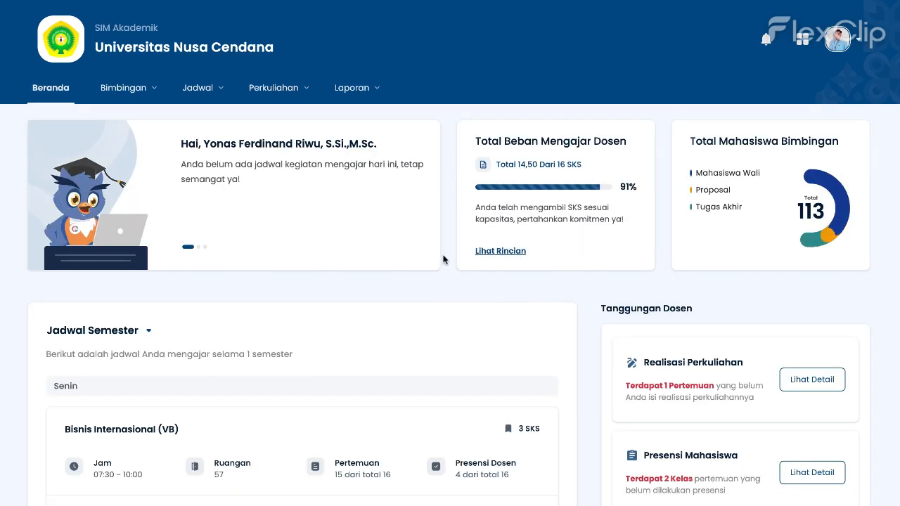
Find Bisnis Internasional (VB) in the home page's Jadwal Semester and open its class details
scroll(321, 367, "down", 7)
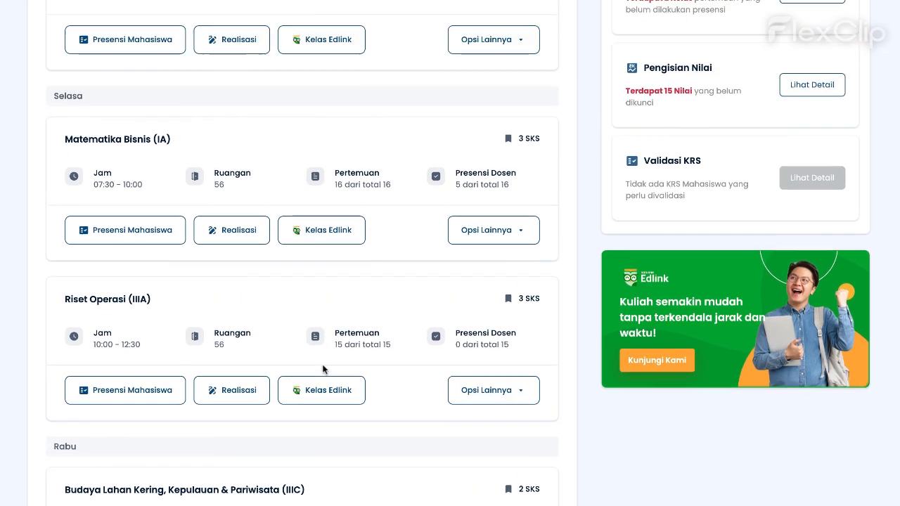
scroll(324, 367, "up", 5)
left_click(527, 373)
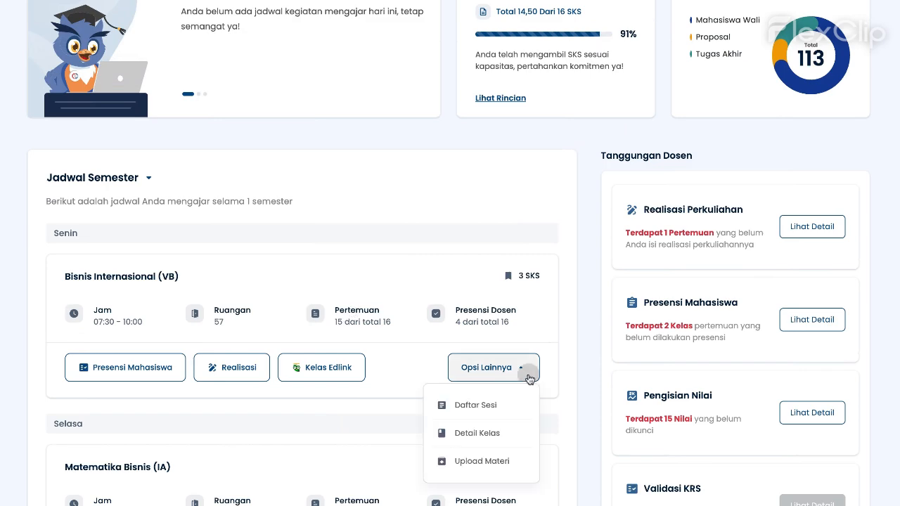
left_click(485, 434)
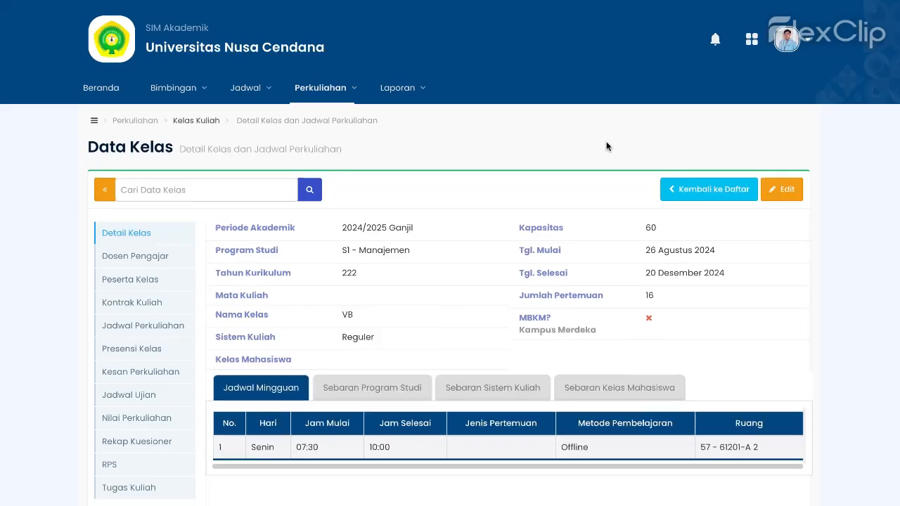
scroll(547, 247, "down", 2)
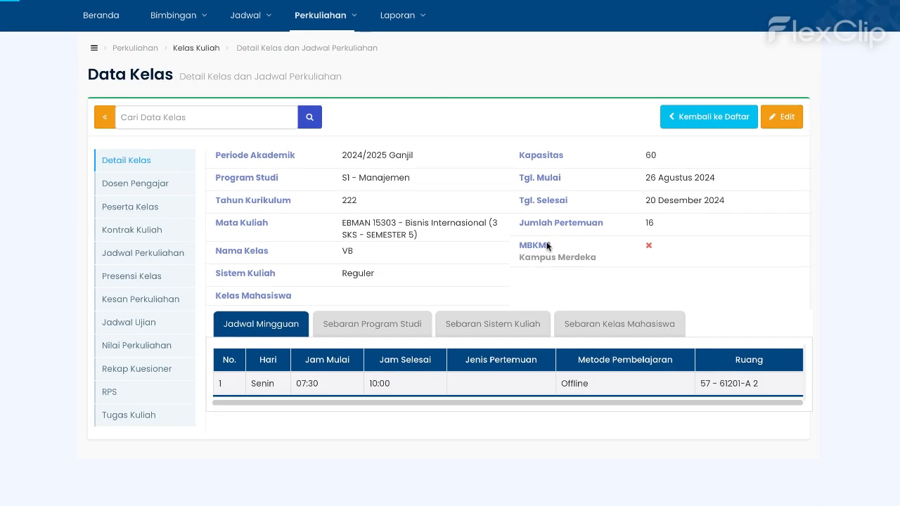
Open the class's RPS section and review its Tujuan Instruksional Umum and Bahan Ajar
left_click(119, 400)
scroll(803, 223, "down", 1)
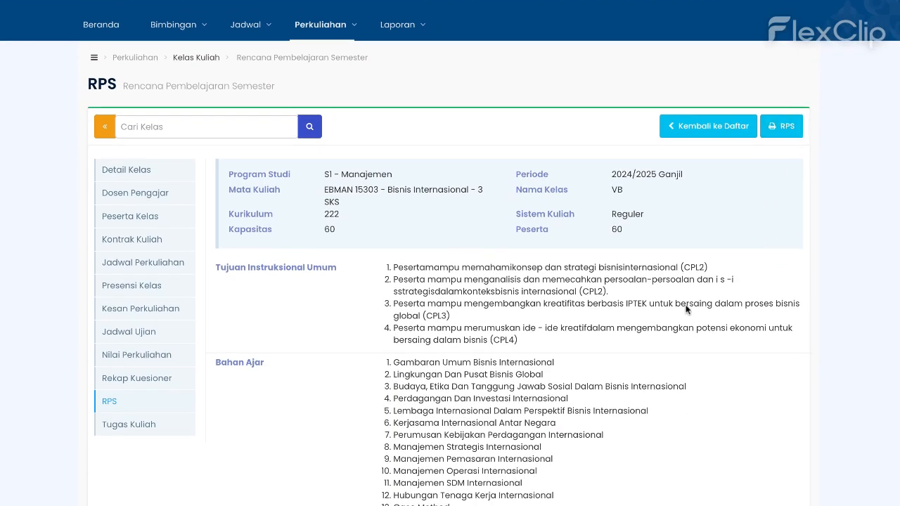
scroll(686, 309, "down", 3)
scroll(687, 309, "up", 4)
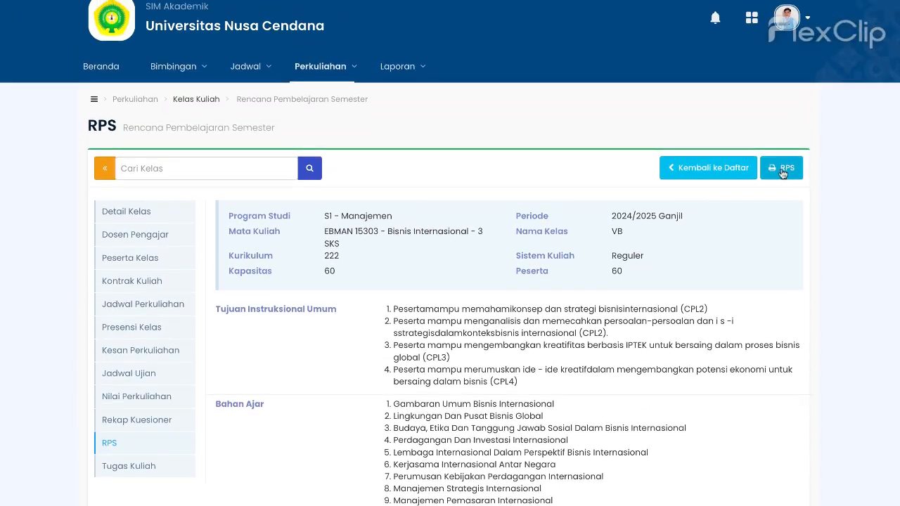
Open the printable RPS report for the class and review it from the header through the weekly plan to UAS
left_click(784, 171)
scroll(490, 324, "down", 20)
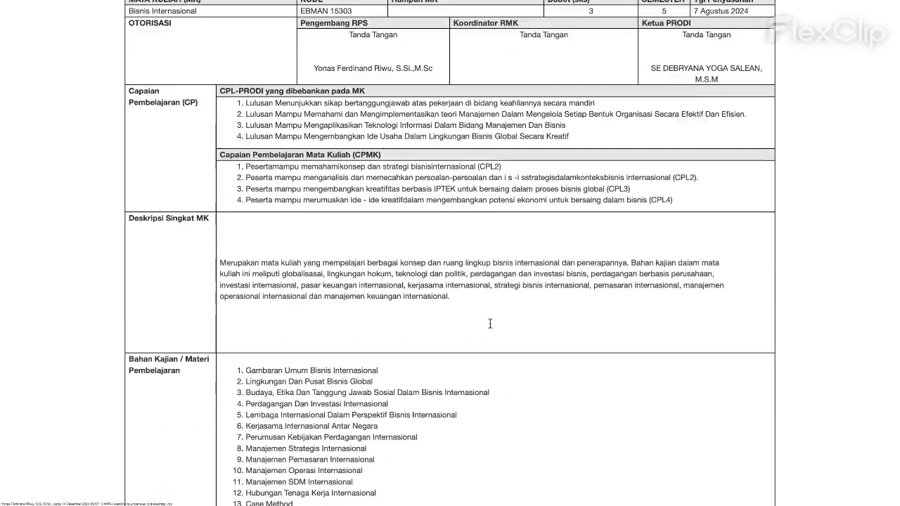
scroll(450, 253, "down", 20)
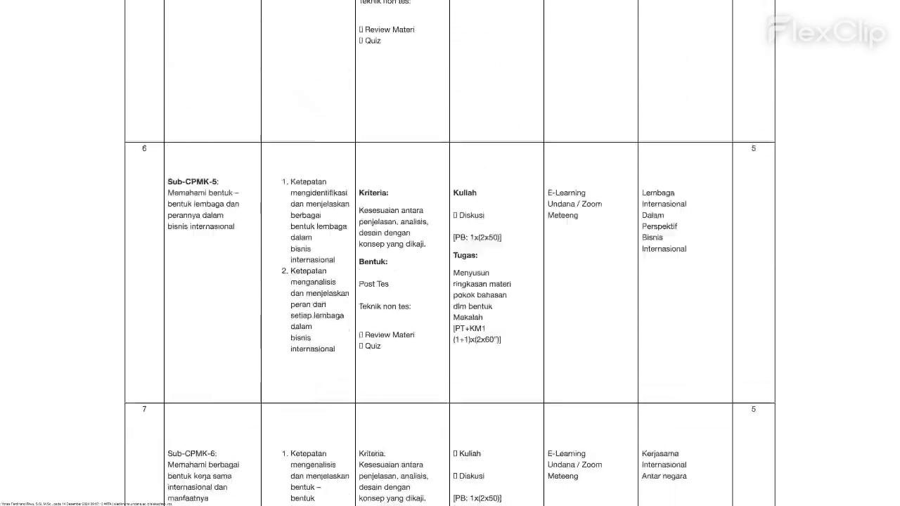
scroll(449, 253, "up", 20)
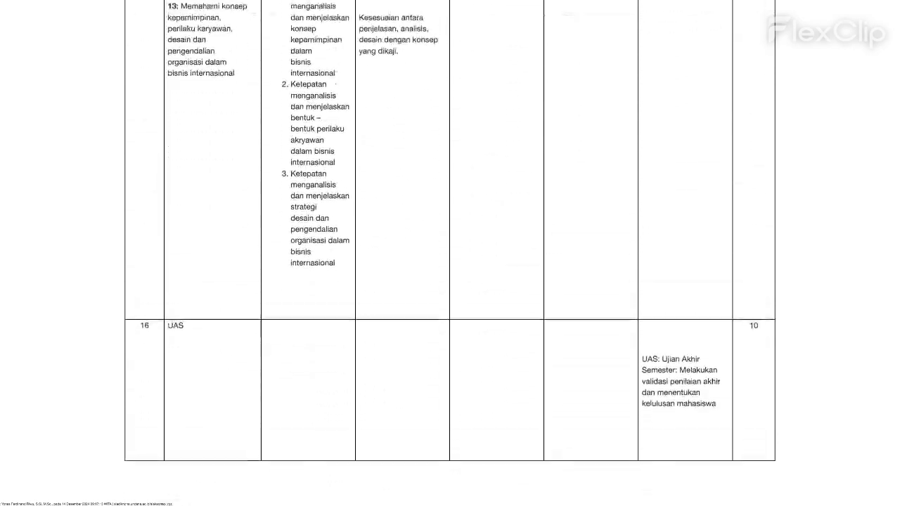
scroll(668, 148, "up", 15)
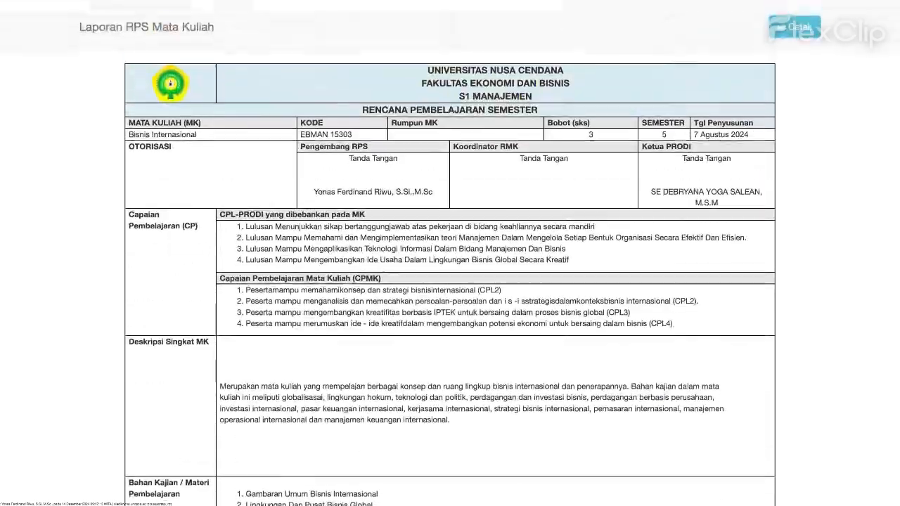